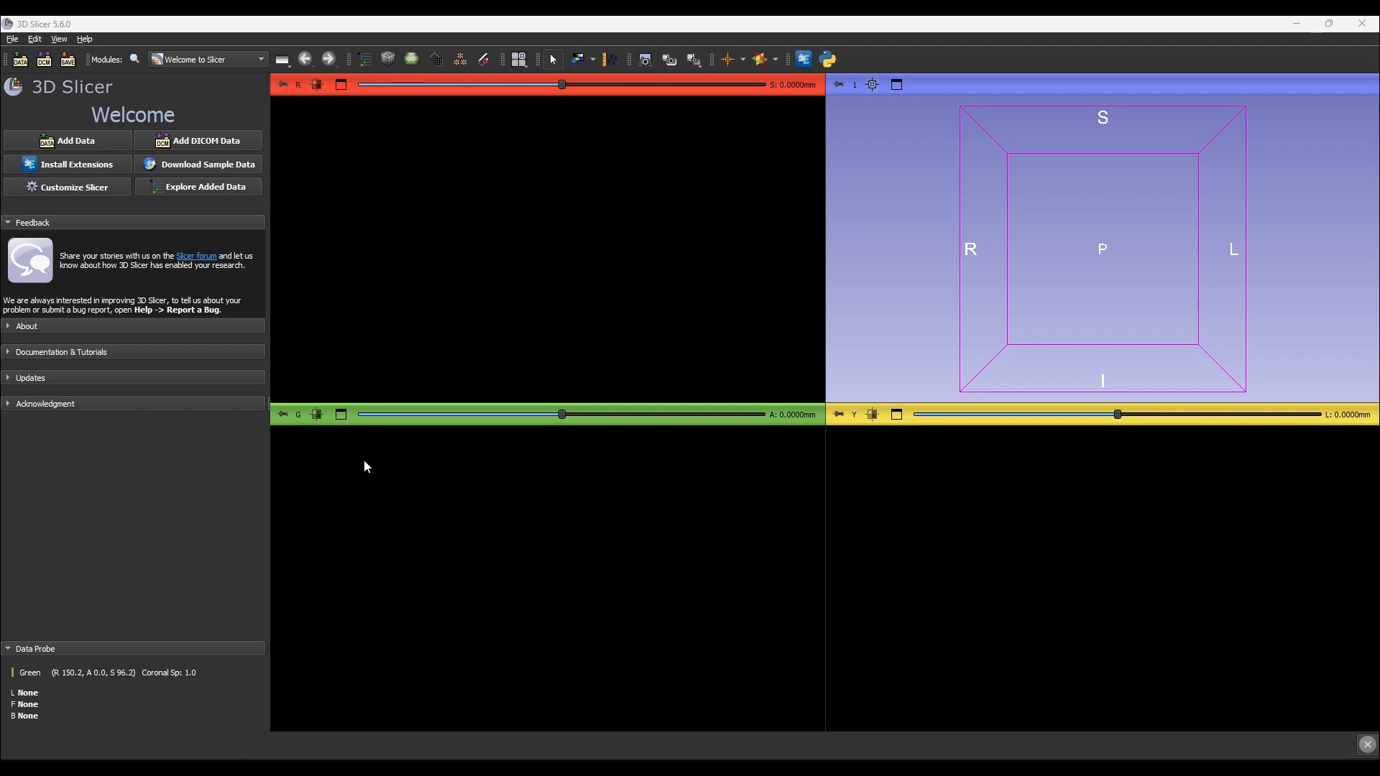
Step: Load the MRBrainTumor1 sample data set into the scene
left_click(13, 41)
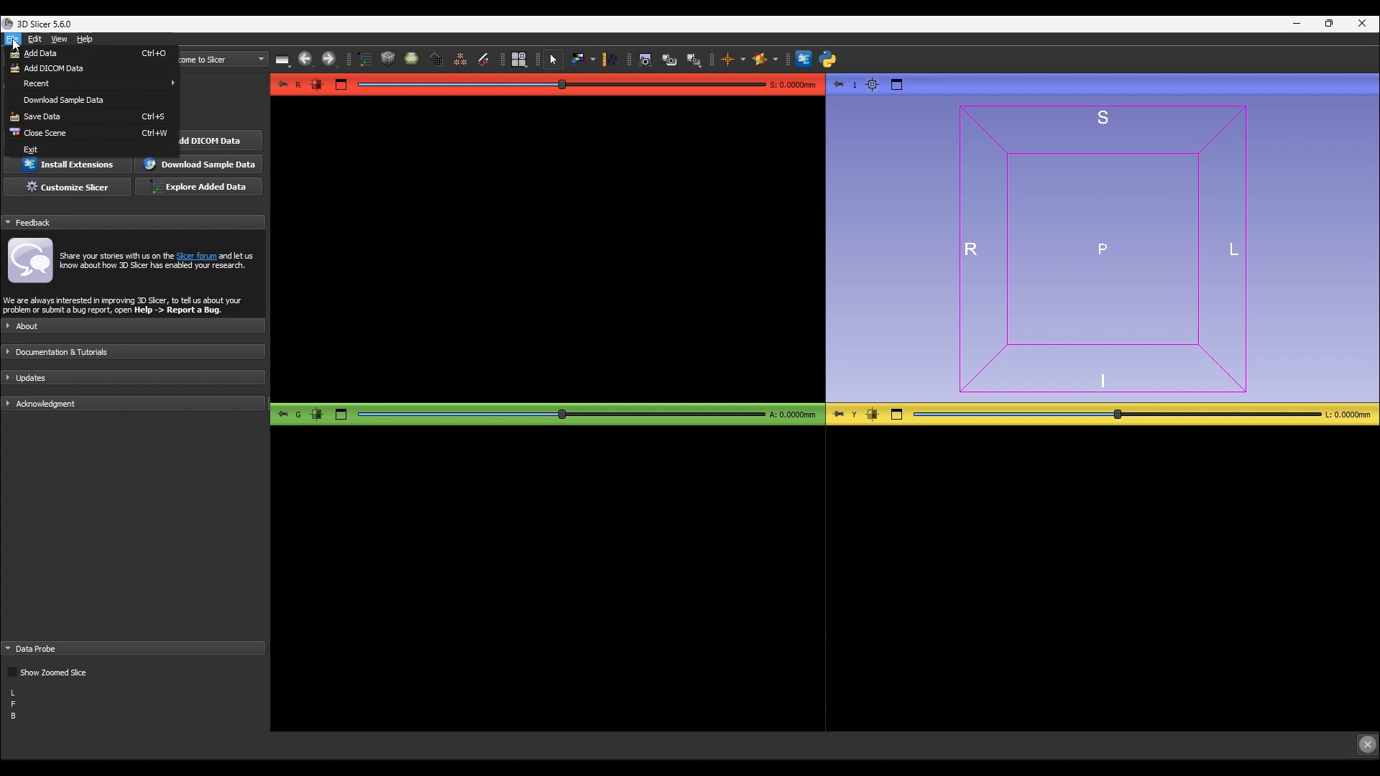
left_click(64, 100)
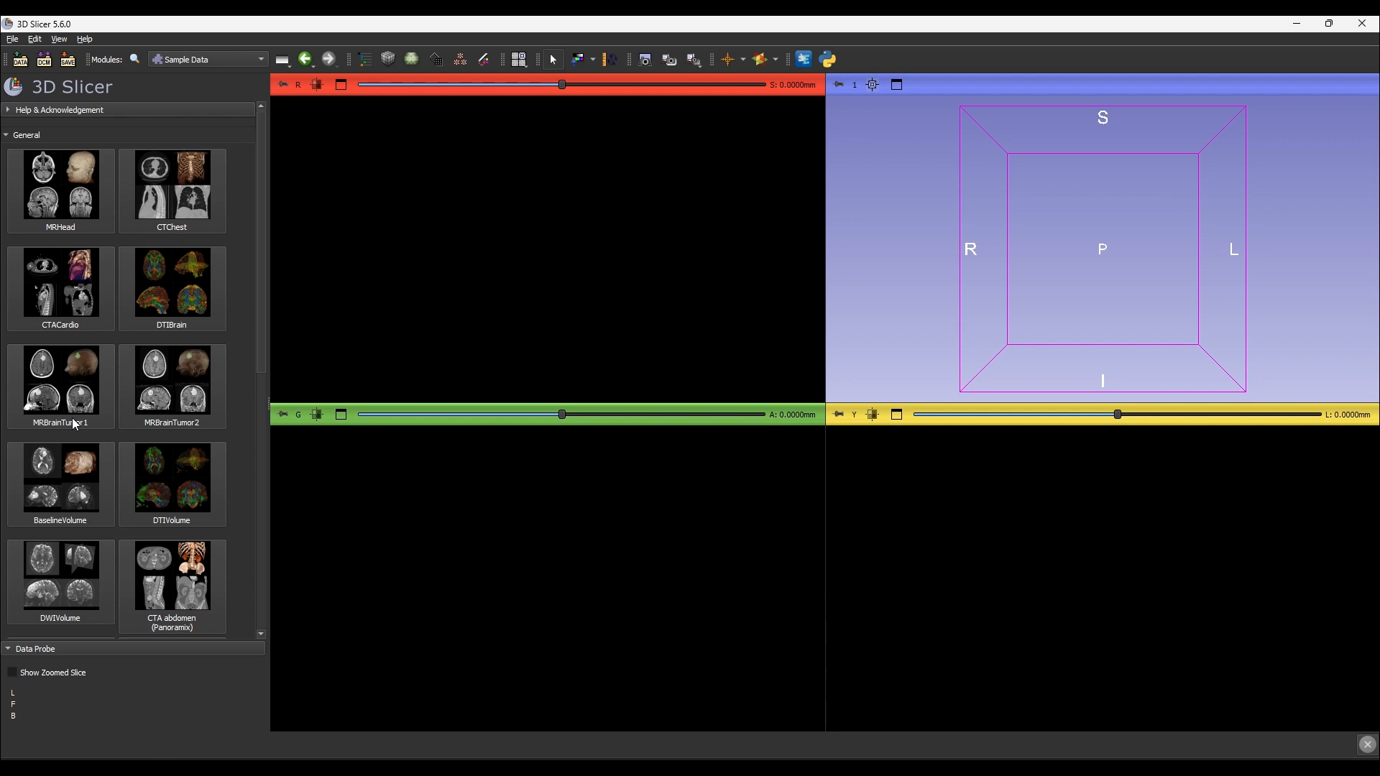
left_click(74, 424)
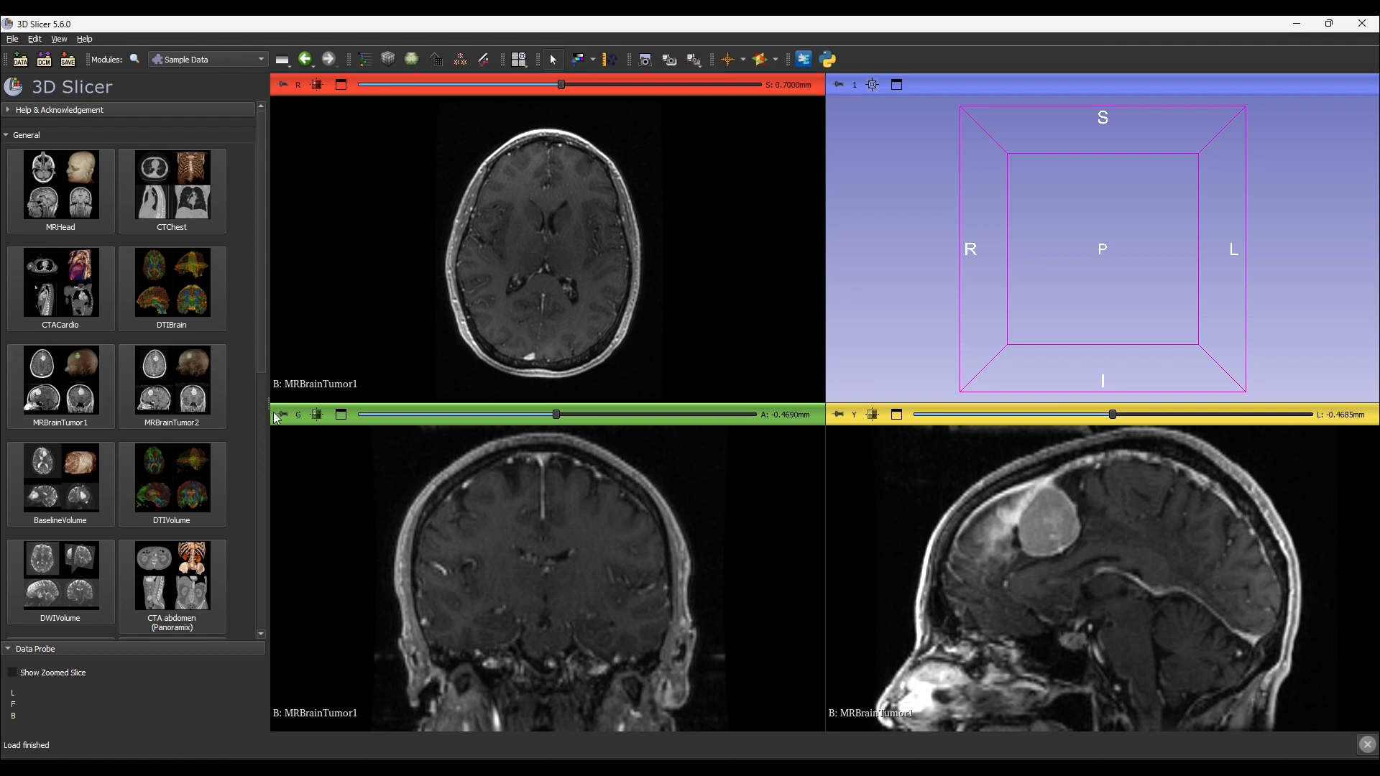
Step: Set the view layout to Four-Up, then maximize the red axial view and restore the four-view layout
mouse_move(282, 415)
left_click(518, 60)
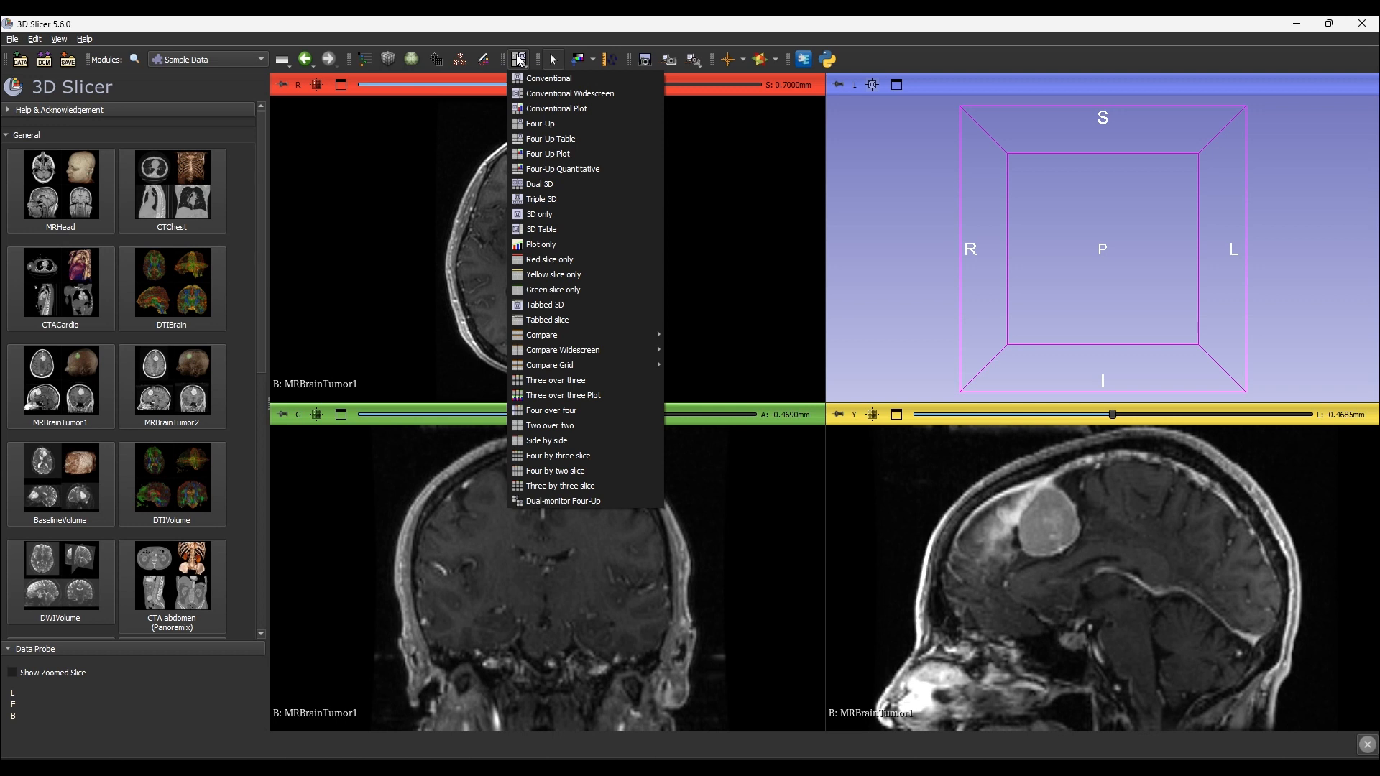
left_click(540, 124)
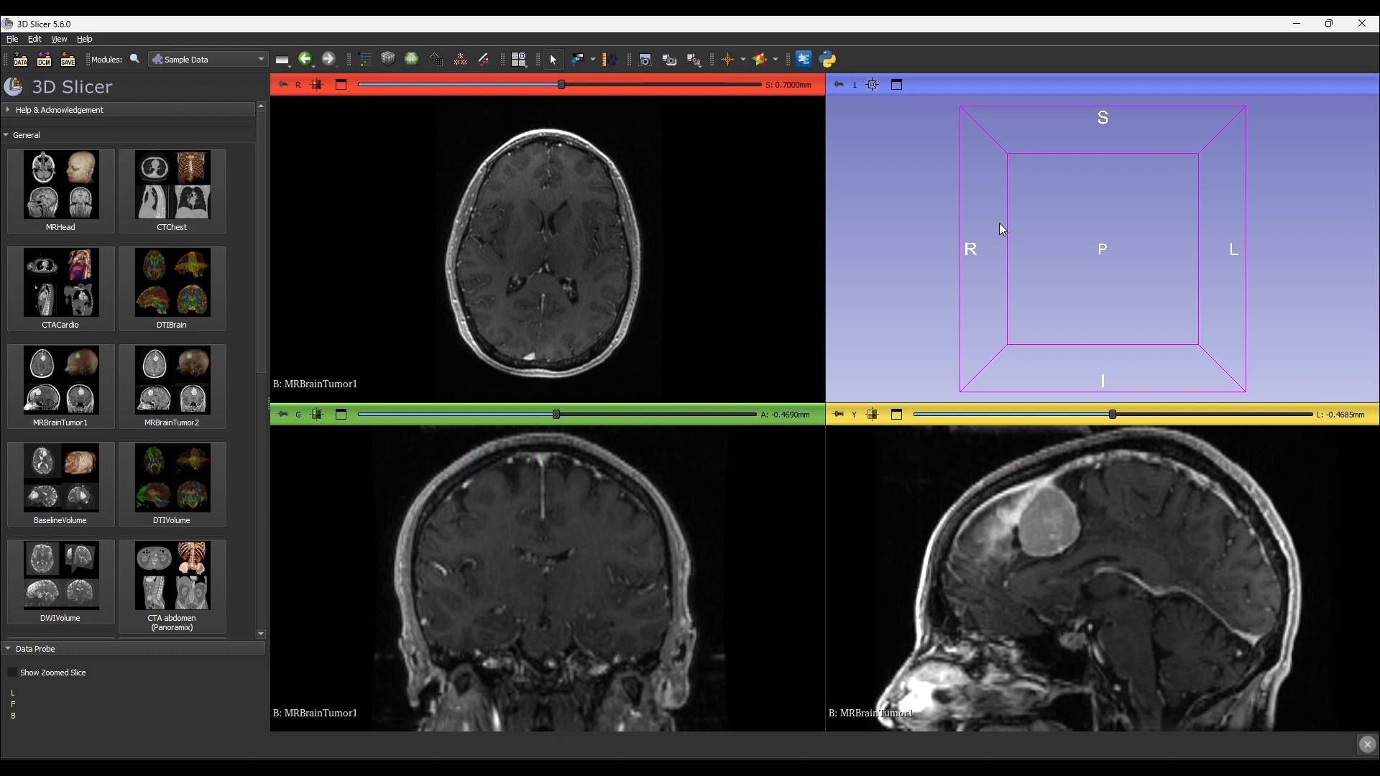
left_click(341, 84)
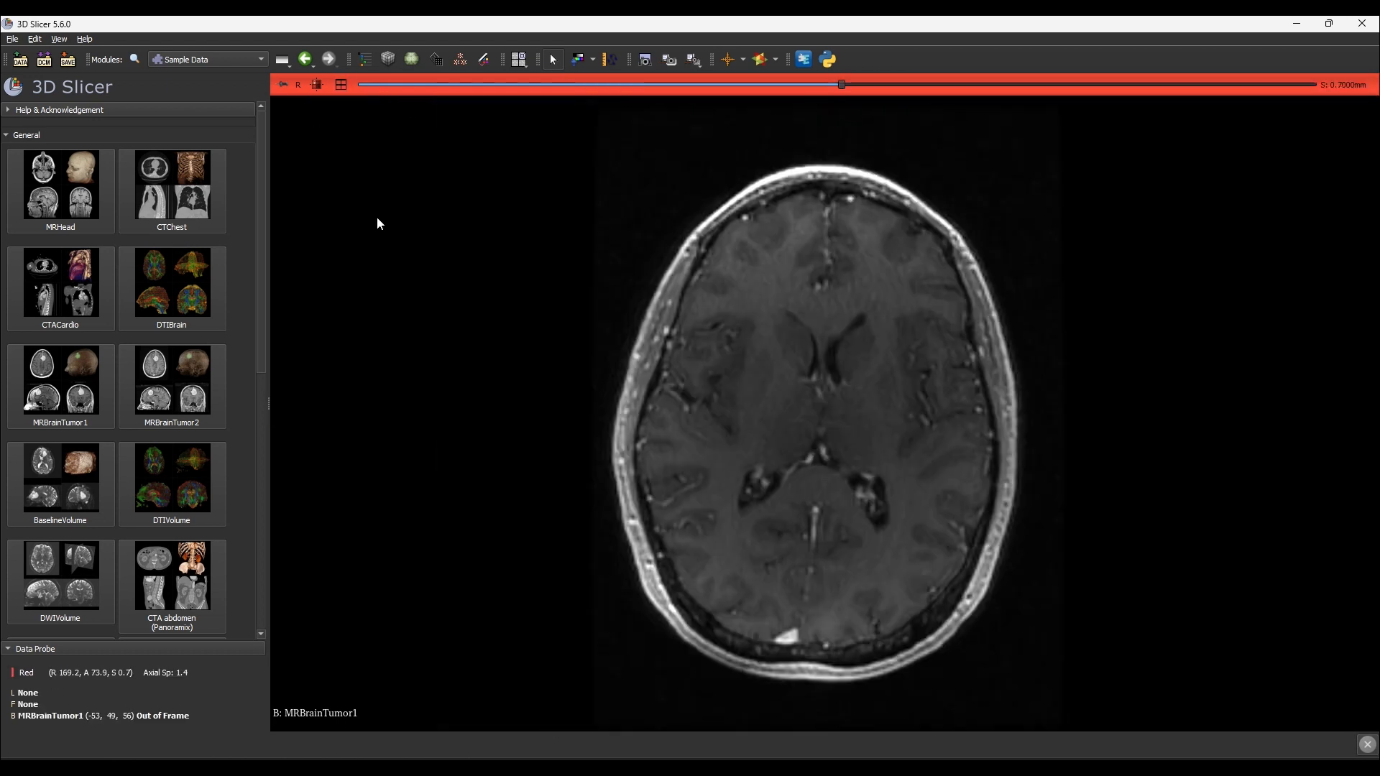
left_click(341, 85)
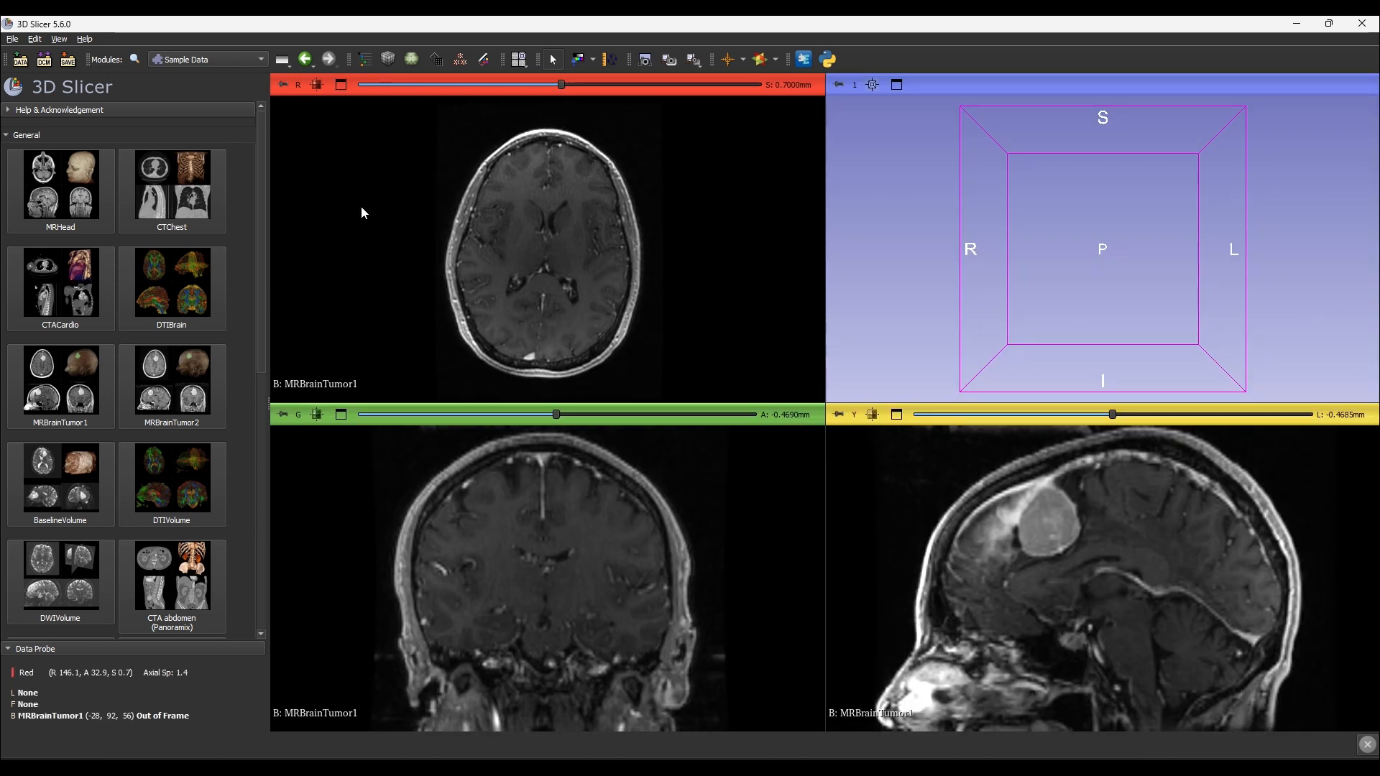
Step: Browse the slices, moving the axial view to about S 20.3 mm and the coronal view to about A 68.9 mm
mouse_move(561, 85)
left_mouse_down()
mouse_move(456, 92)
mouse_move(607, 88)
mouse_move(547, 93)
left_mouse_up()
scroll(551, 237, "down", 2)
left_click_drag(546, 83, 610, 89)
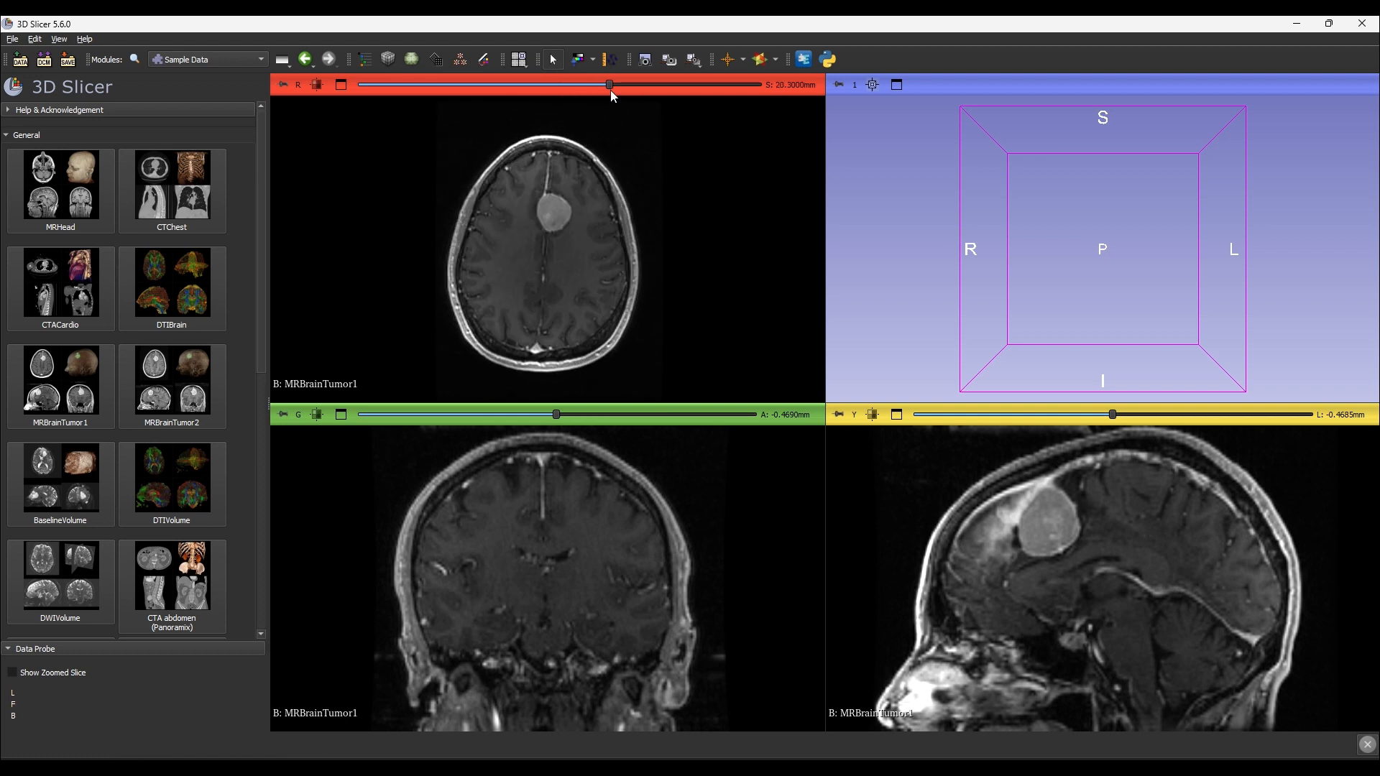
left_click_drag(556, 414, 603, 416)
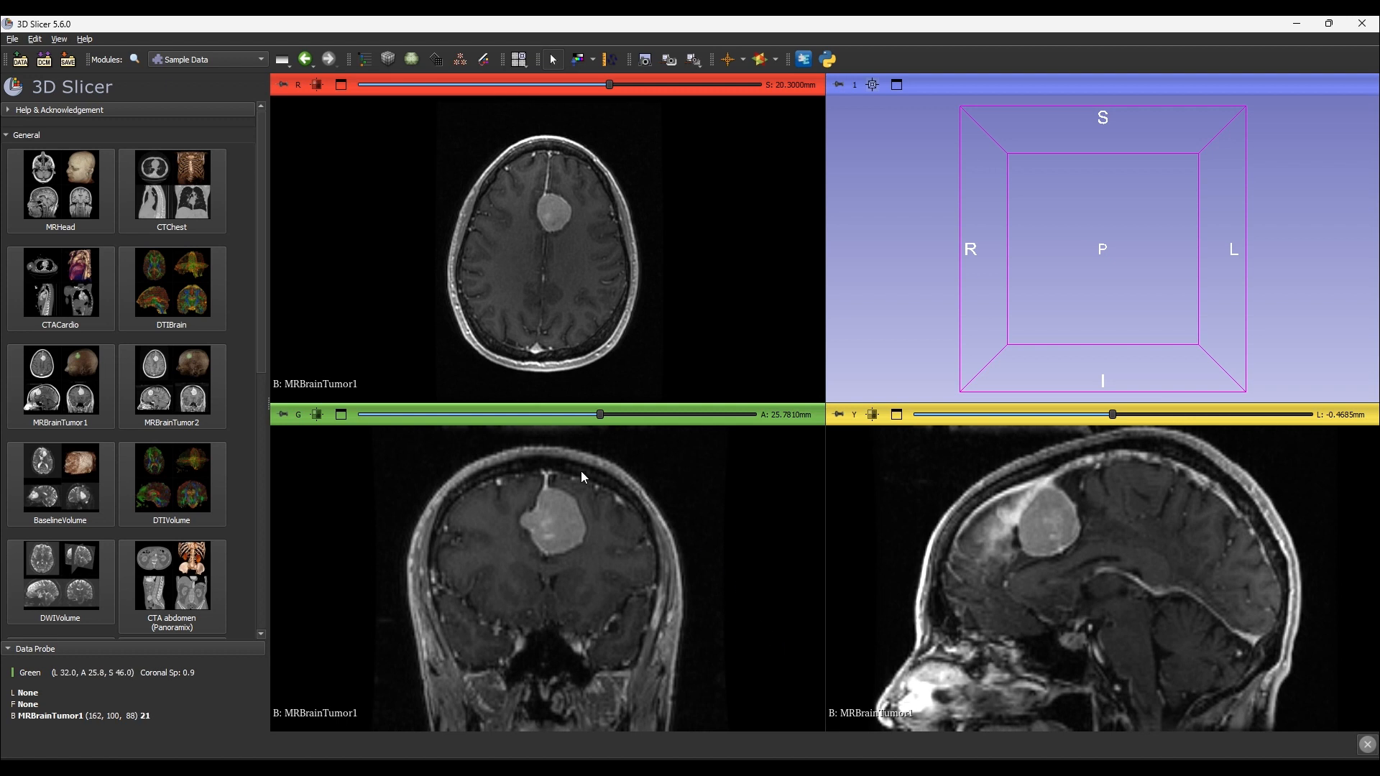
left_click_drag(601, 412, 671, 412)
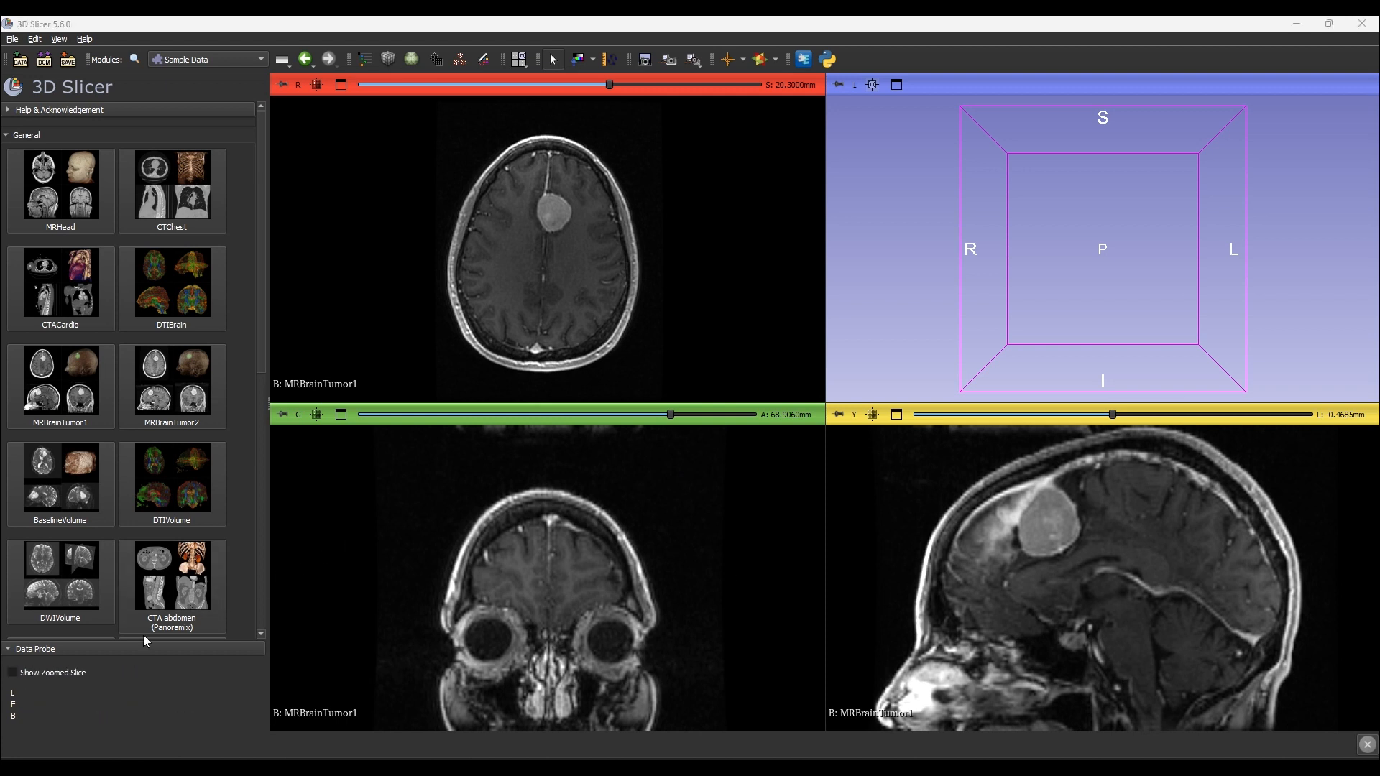
Step: Turn on the zoomed slice display in the Data Probe and enlarge the image in the axial view
left_click(13, 675)
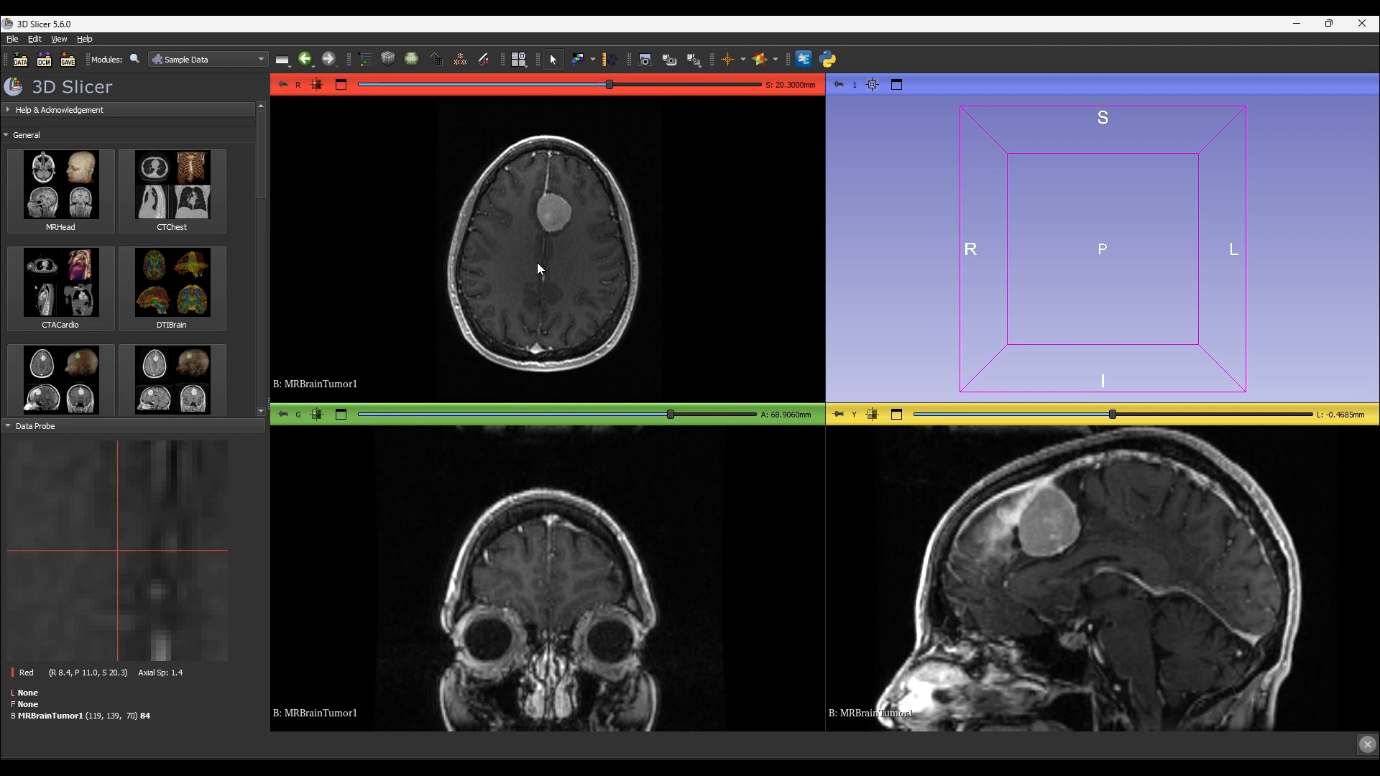
right_click_drag(537, 261, 590, 317)
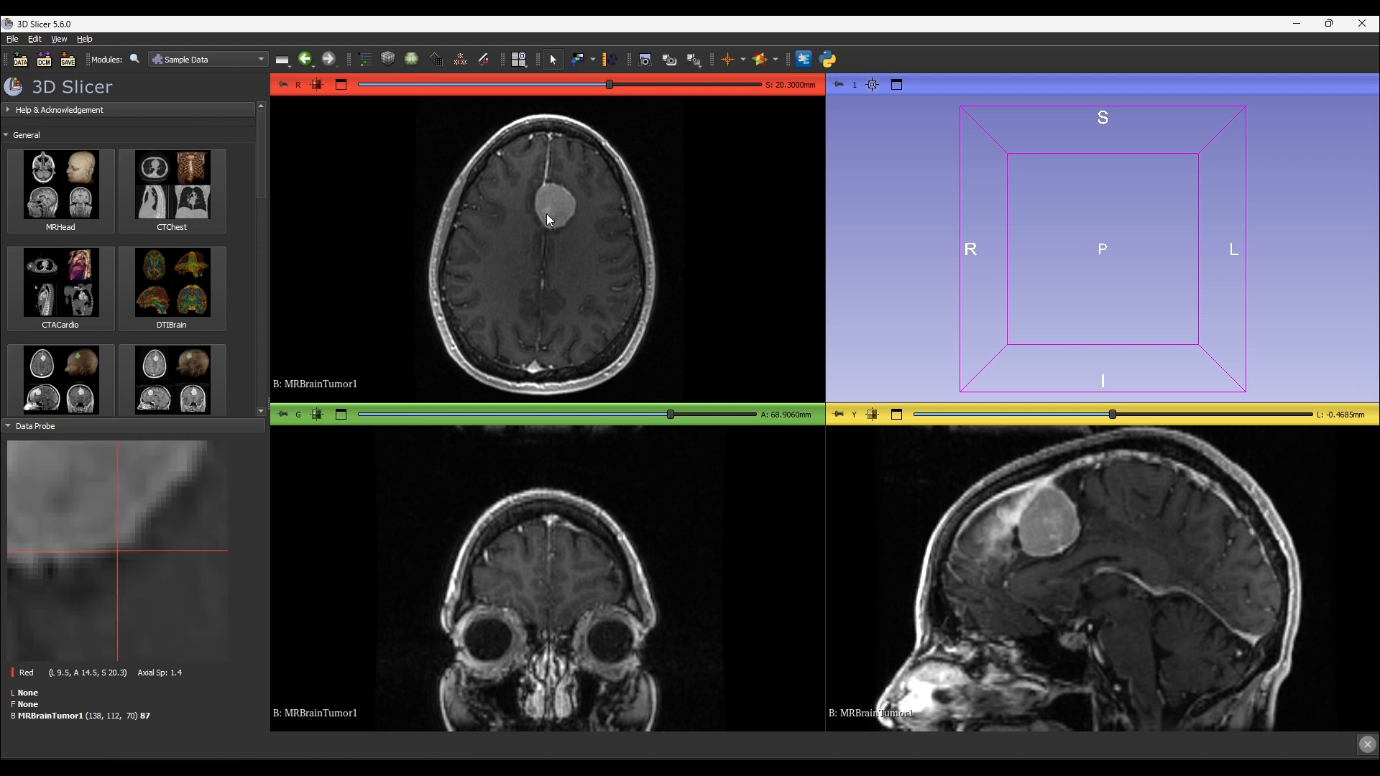
Step: Show the axial slice in the 3D view and move it through the head to about S -0.7 mm
mouse_move(282, 87)
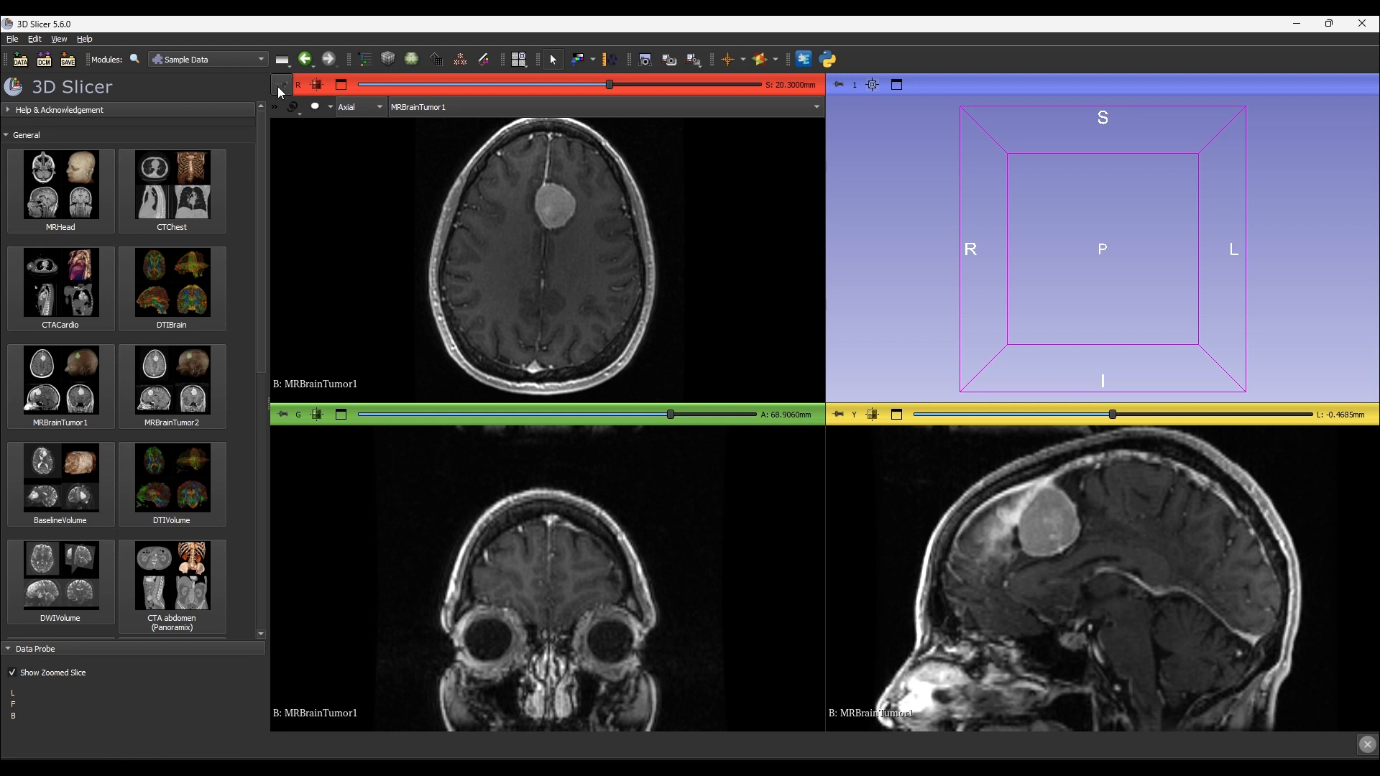
left_click(317, 107)
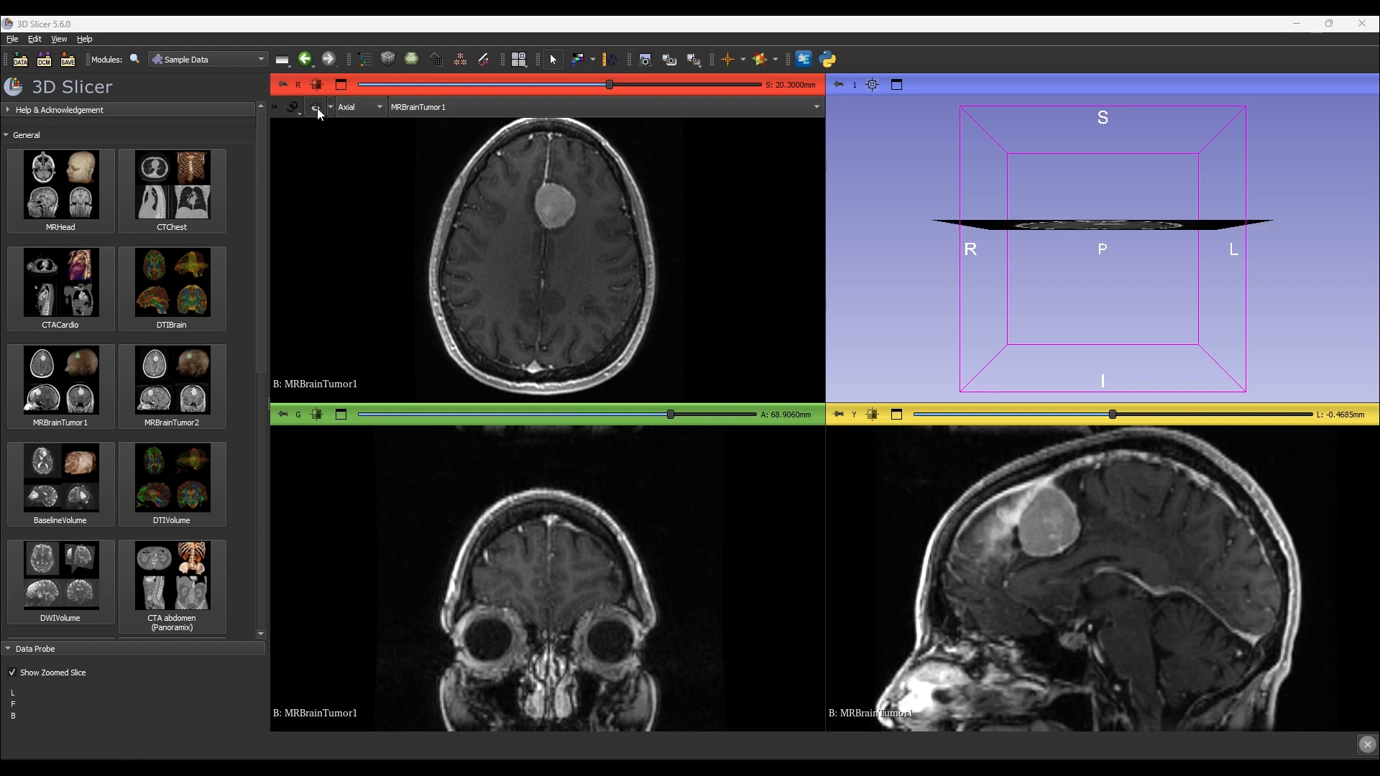
left_click_drag(1027, 250, 963, 282)
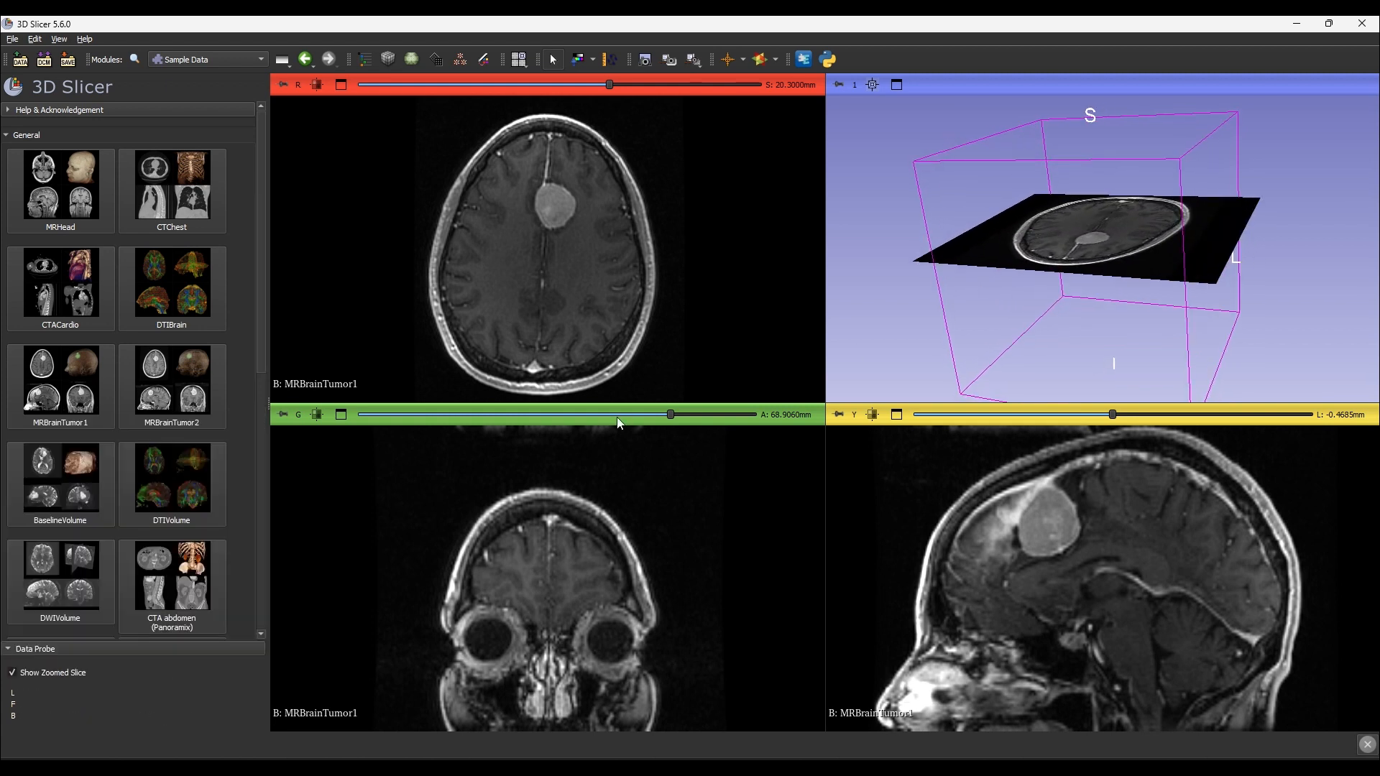
mouse_move(285, 416)
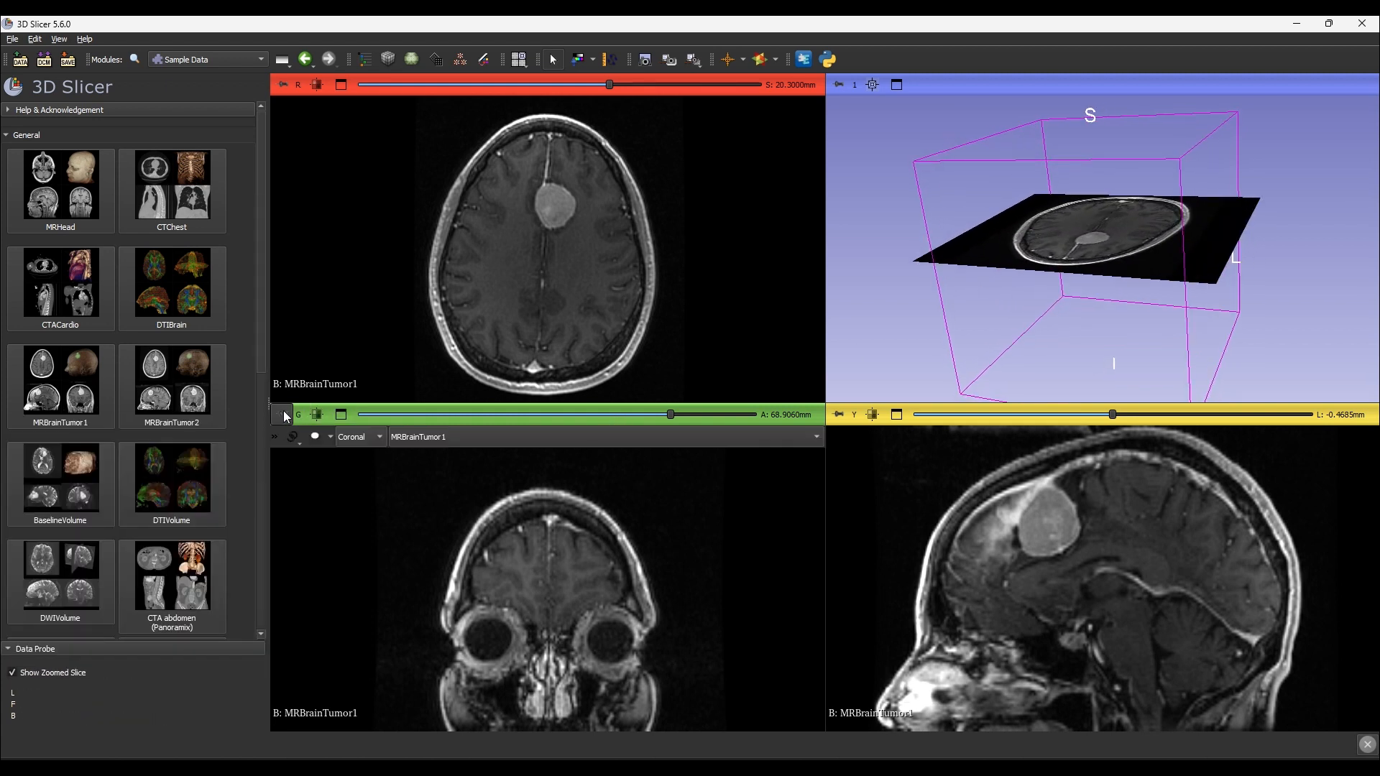
scroll(484, 303, "down", 14)
scroll(485, 315, "down", 14)
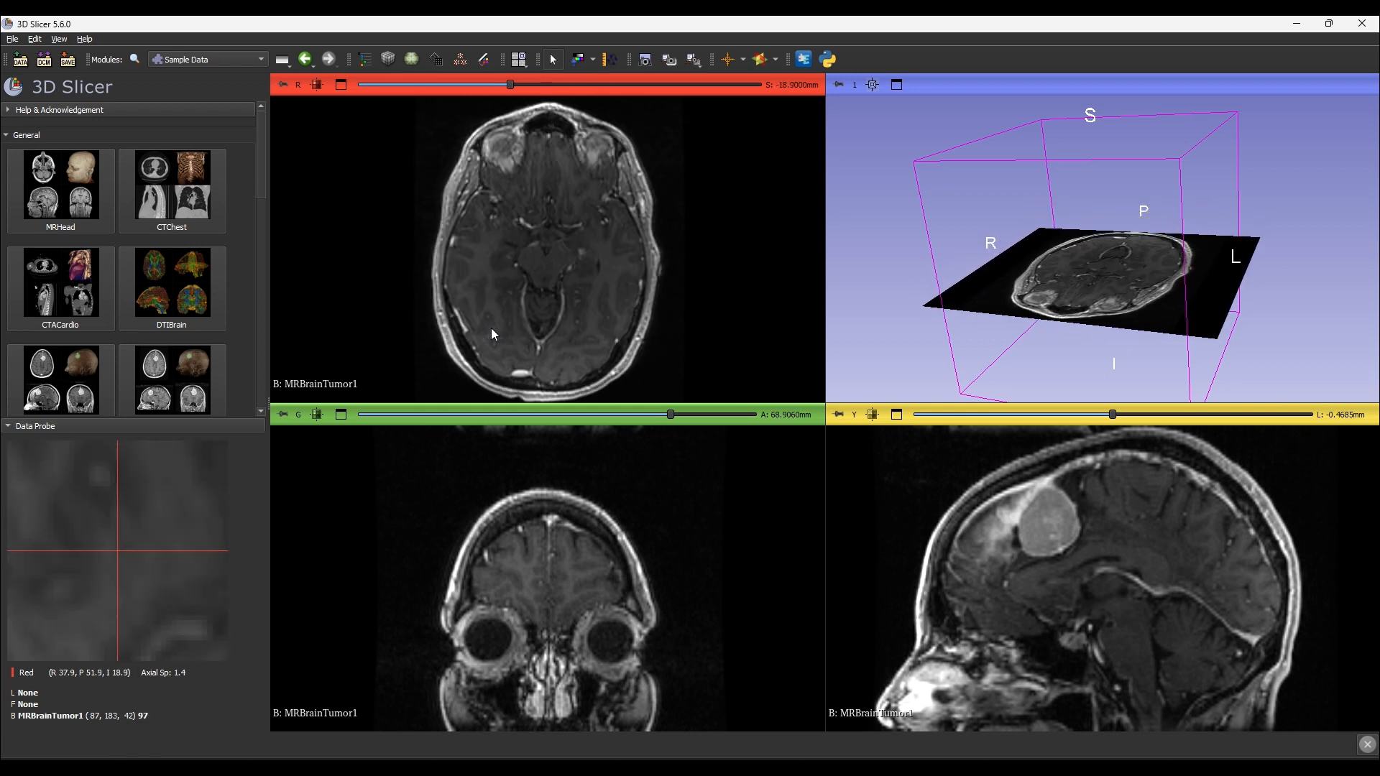
scroll(492, 331, "up", 13)
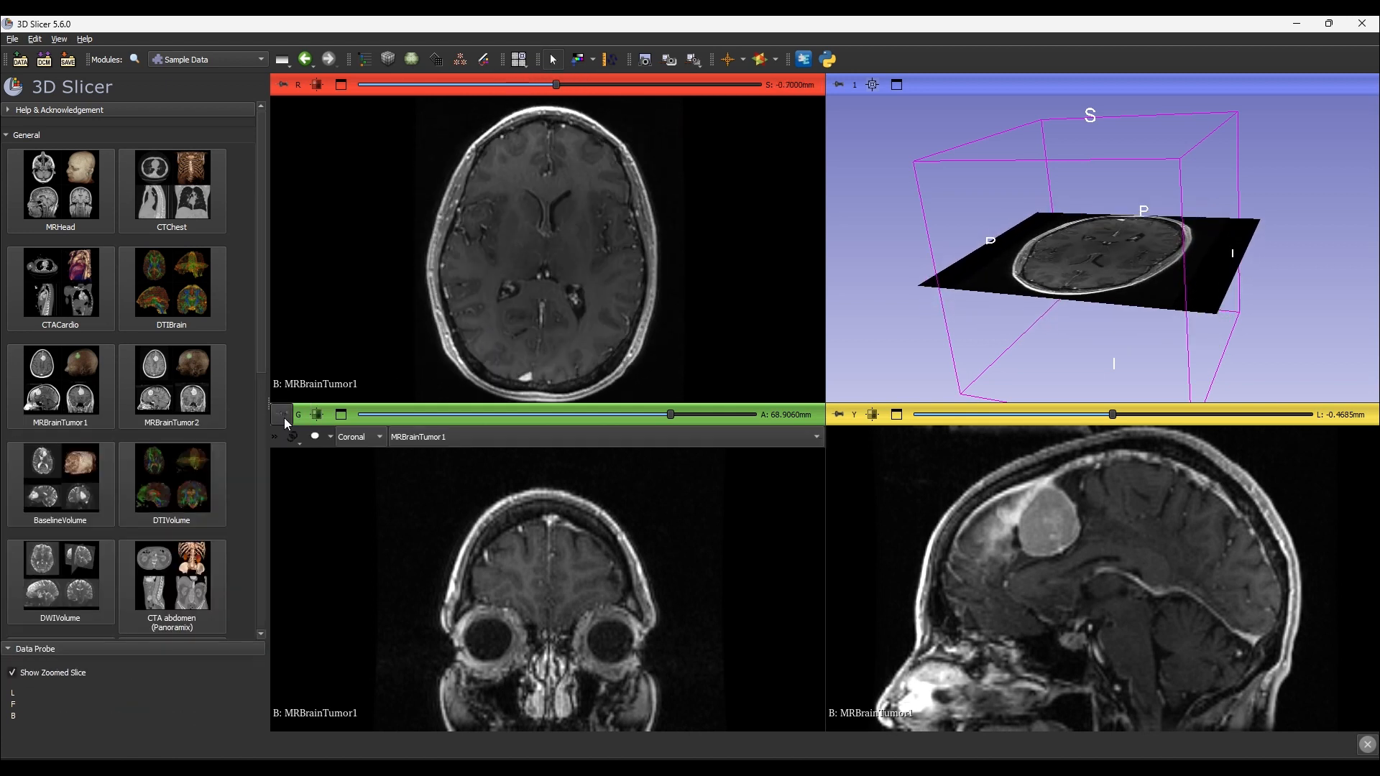
Step: Show the coronal and sagittal slices in the 3D view as well, and shift the coronal image upward in its view
left_click(324, 438)
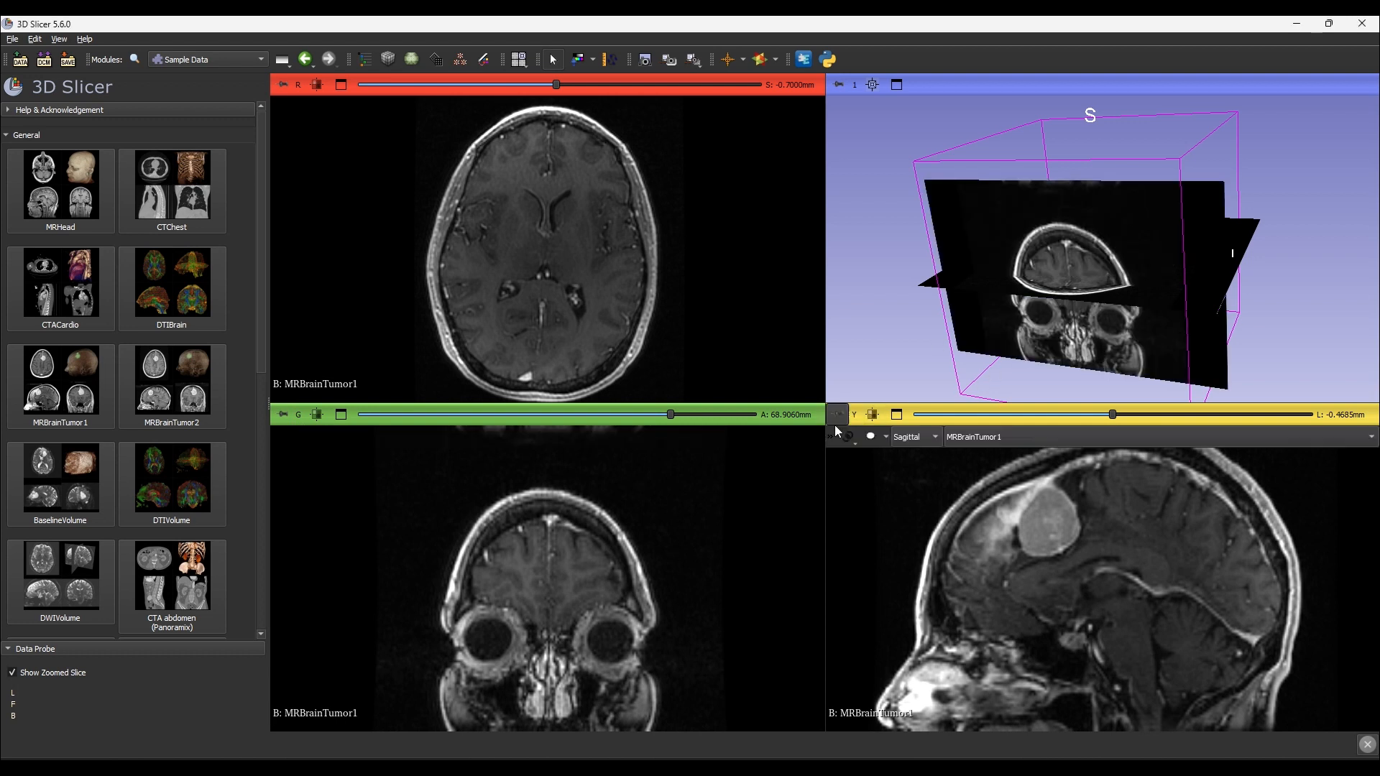
left_click(871, 436)
left_click_drag(1034, 337, 1072, 306)
scroll(1072, 303, "up", 3)
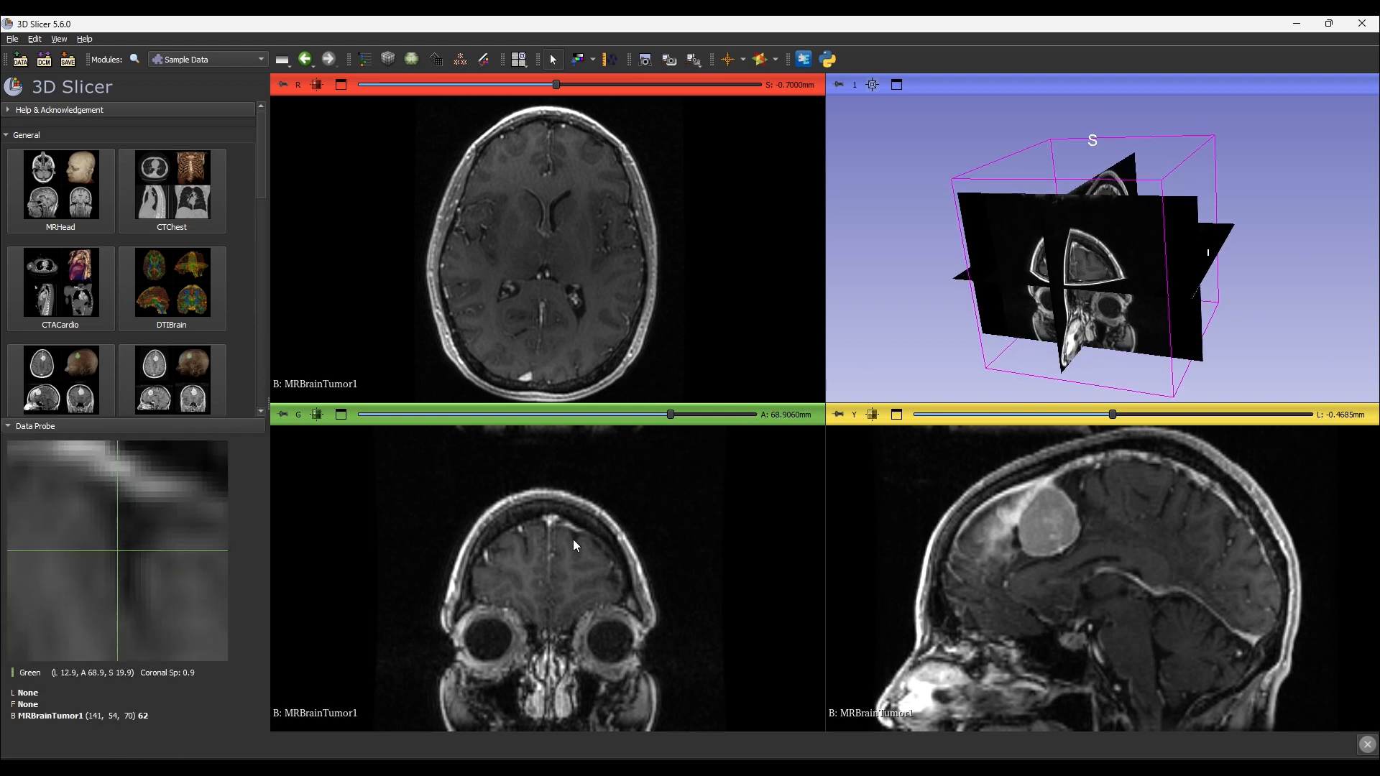
middle_click_drag(574, 539, 559, 501)
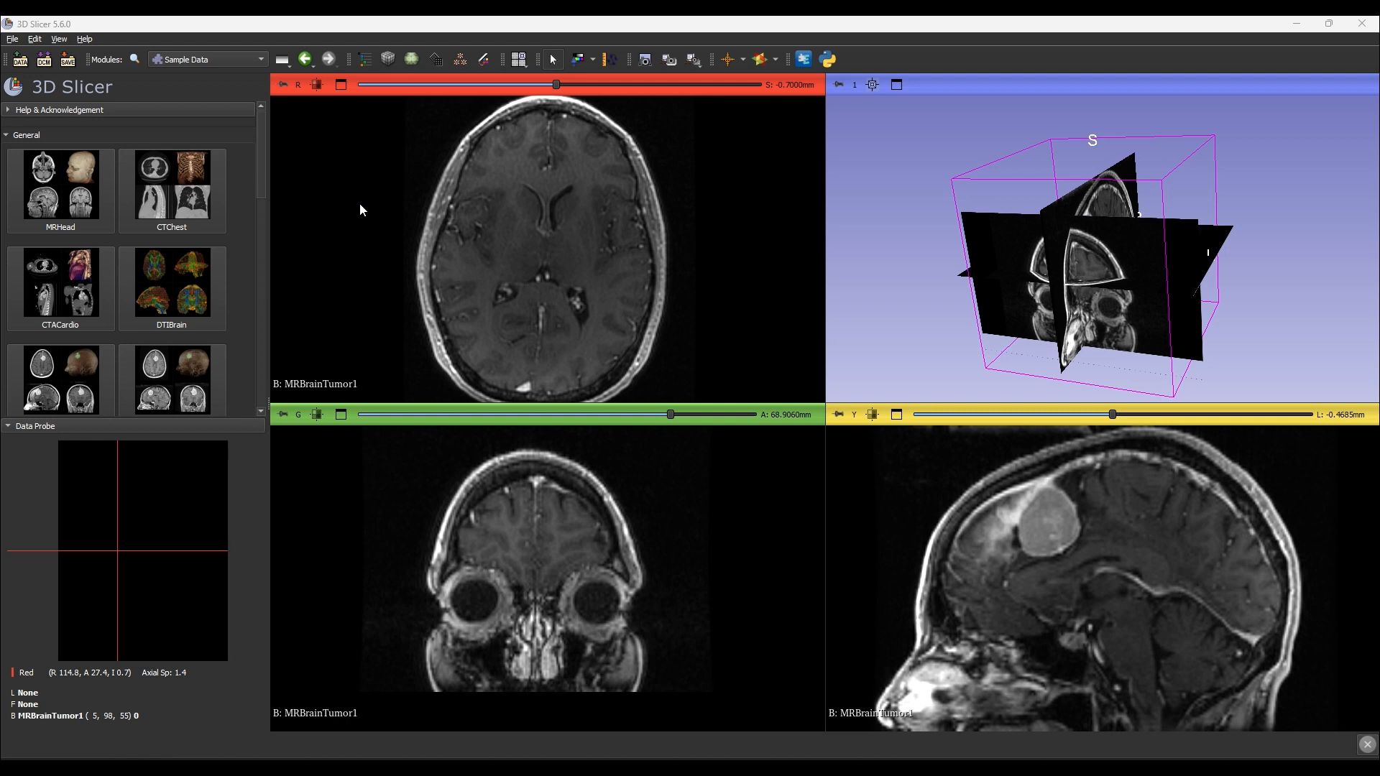
Step: Enable the reformat widget for the axial slice and tilt its plane to an oblique angle in the 3D view
mouse_move(283, 84)
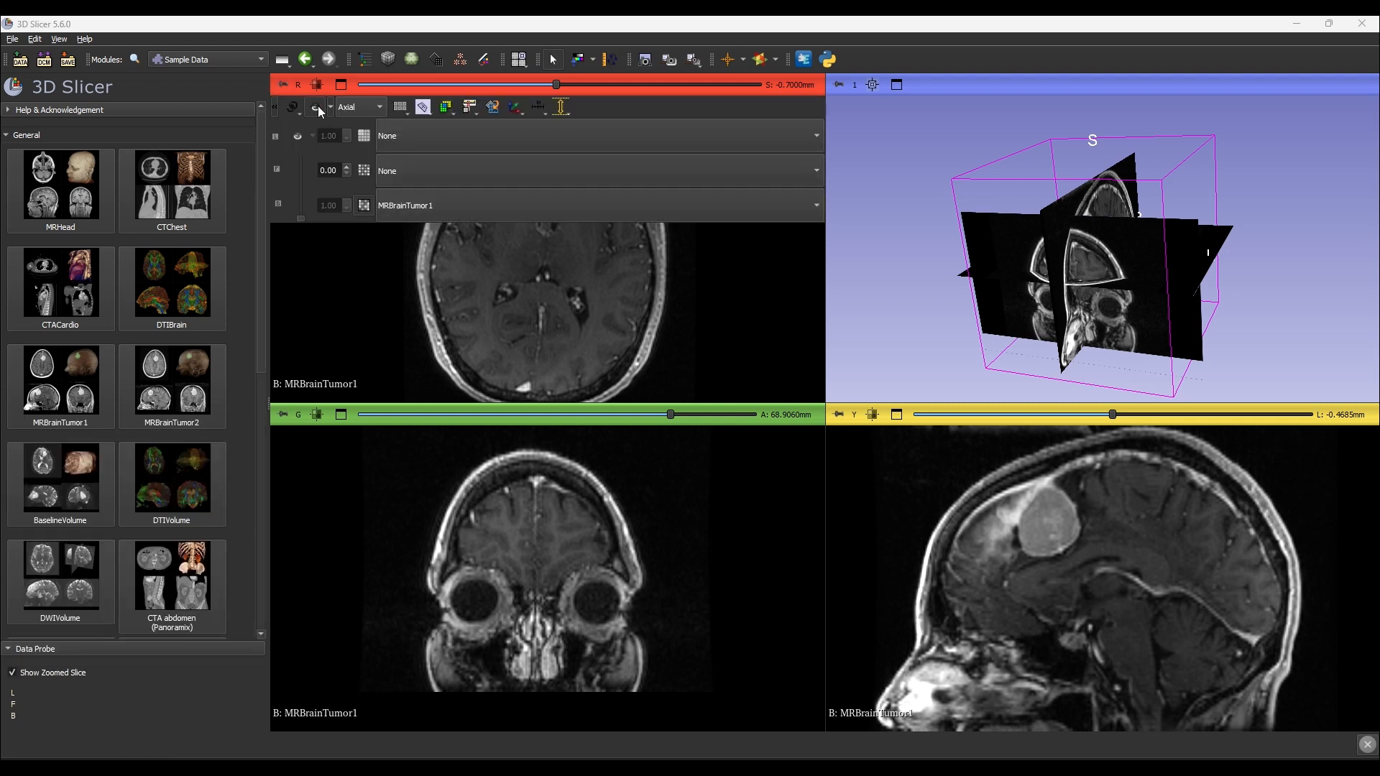
left_click(424, 107)
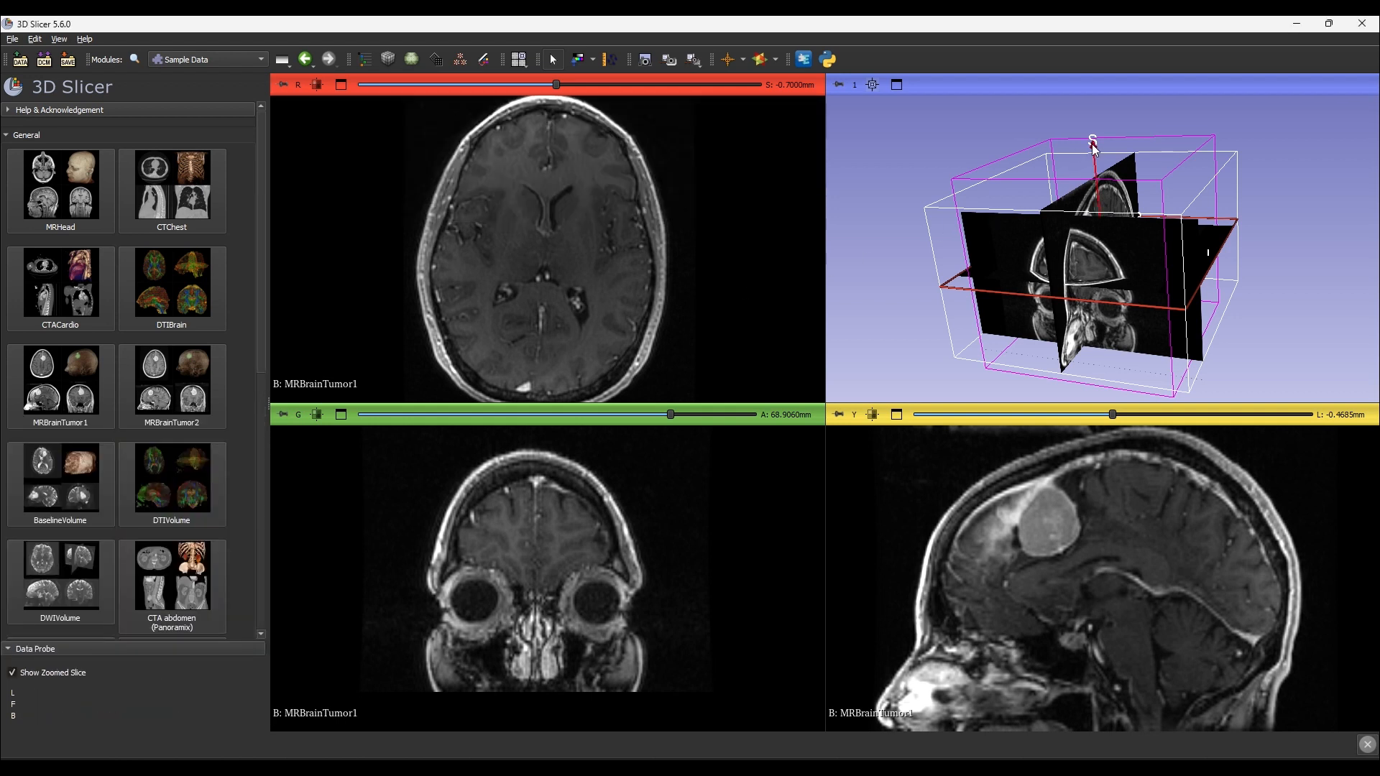
left_click_drag(1093, 148, 1134, 192)
left_click_drag(1153, 141, 913, 199)
Step: Hide the red view's reformat widget and reset its slice orientation to Axial
mouse_move(281, 84)
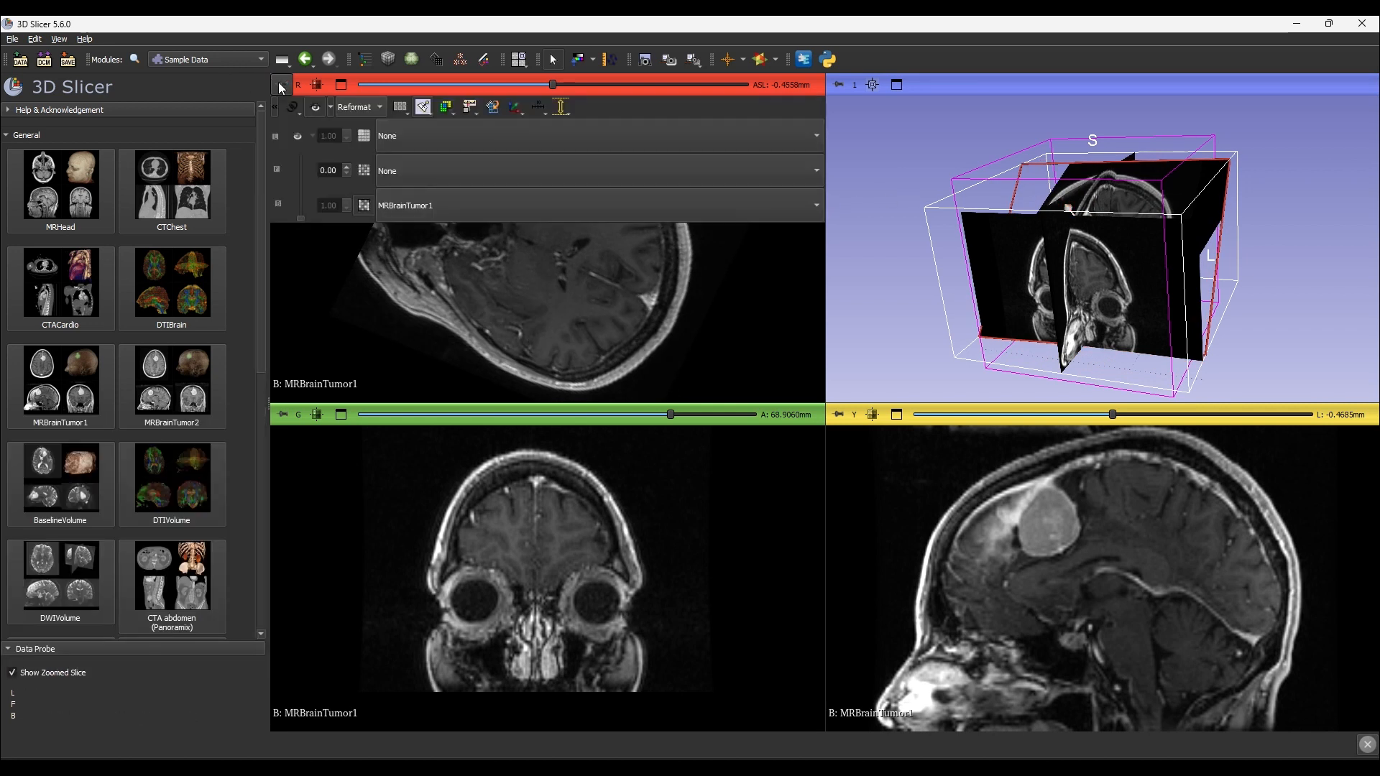
left_click(424, 108)
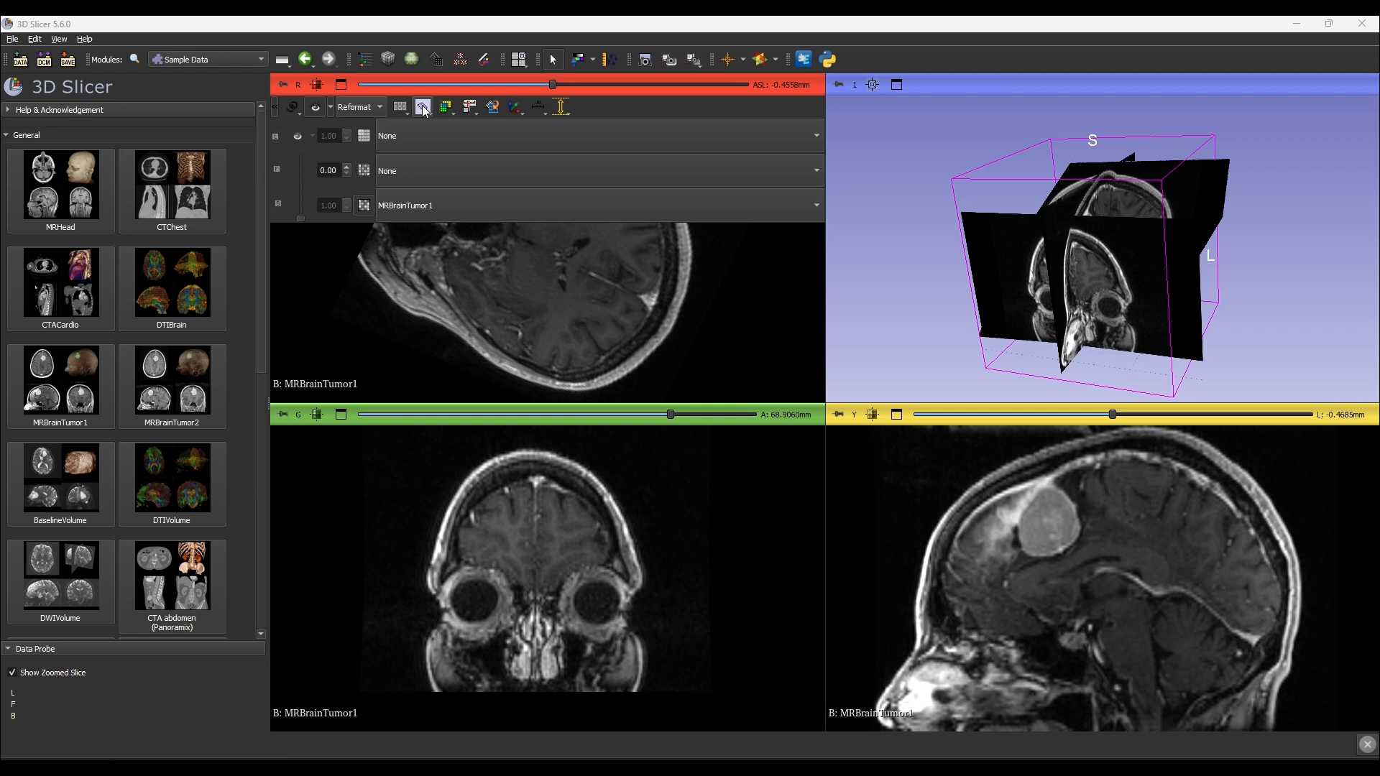
left_click(378, 108)
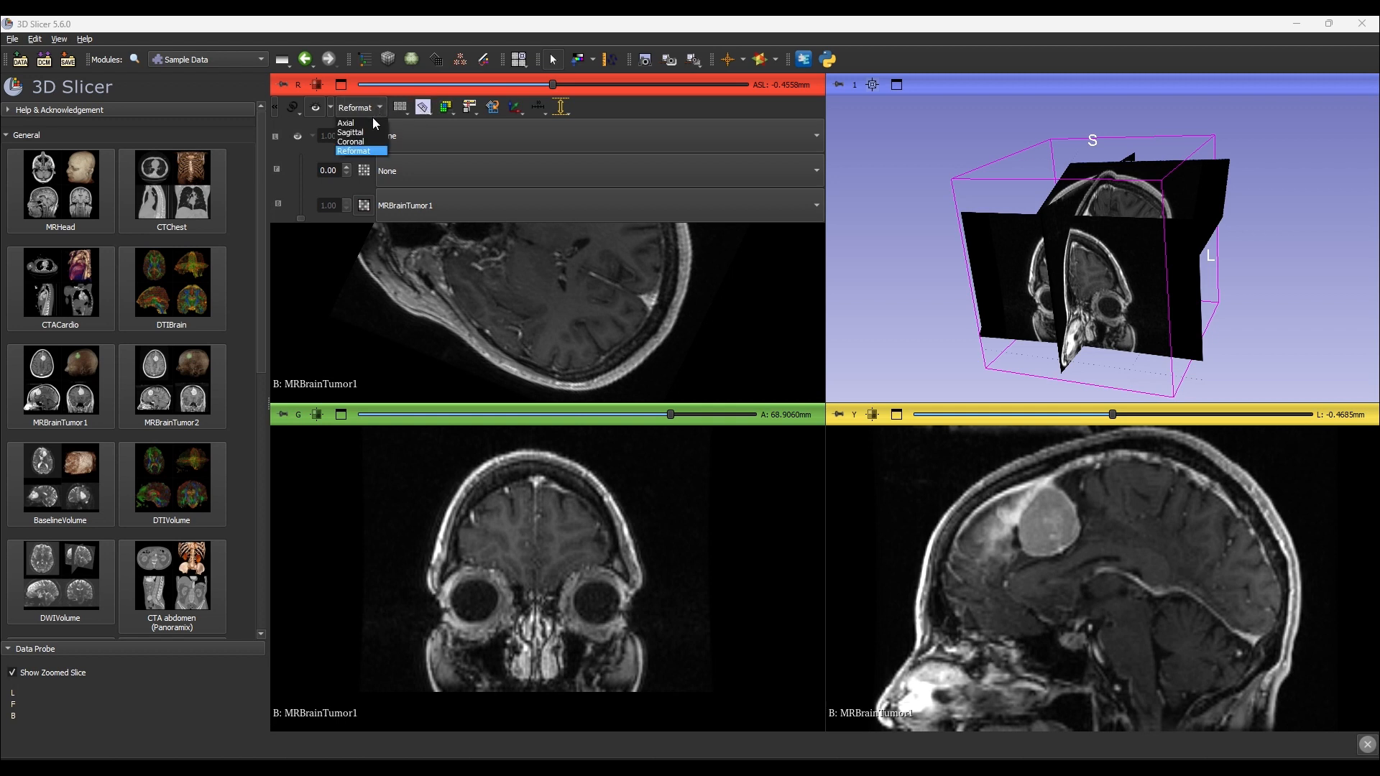
left_click(369, 123)
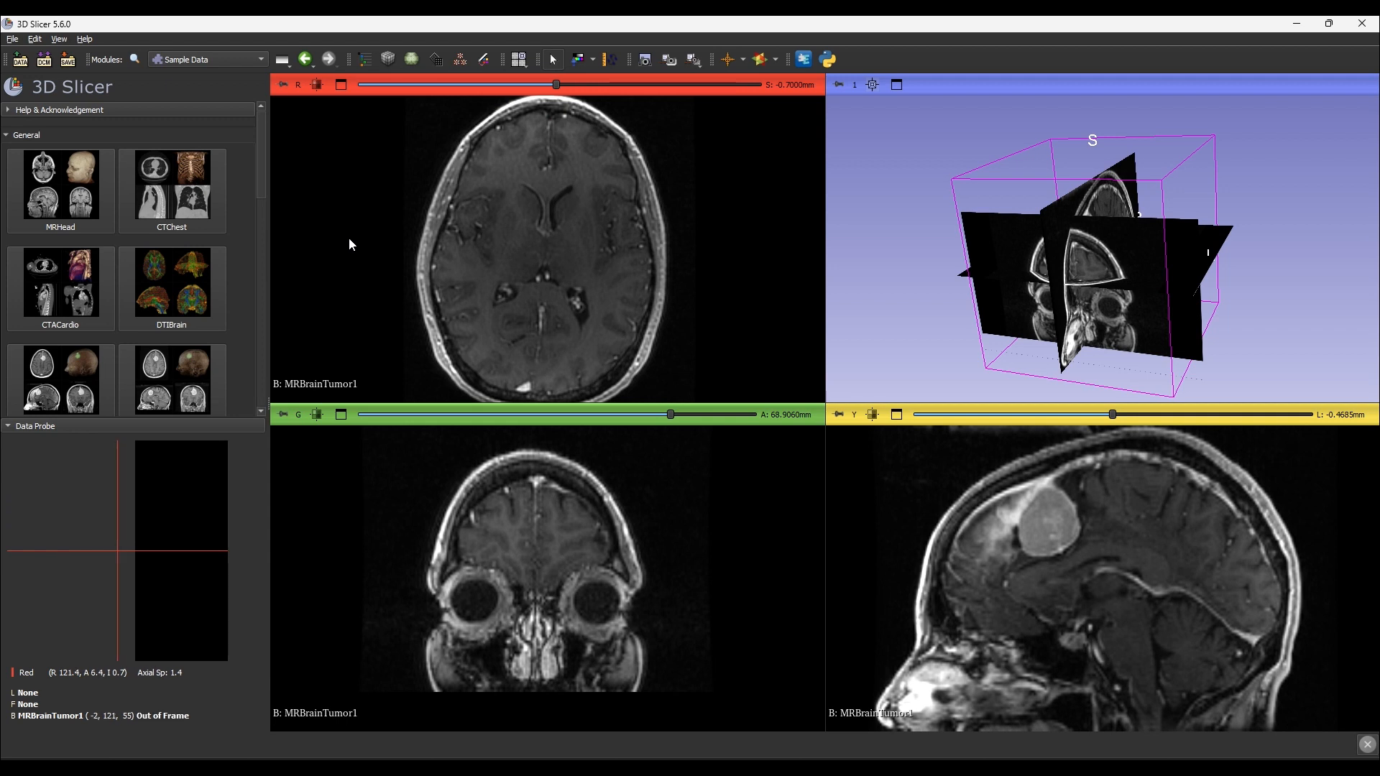
Step: Add a thin ruler to the axial slice view
mouse_move(282, 87)
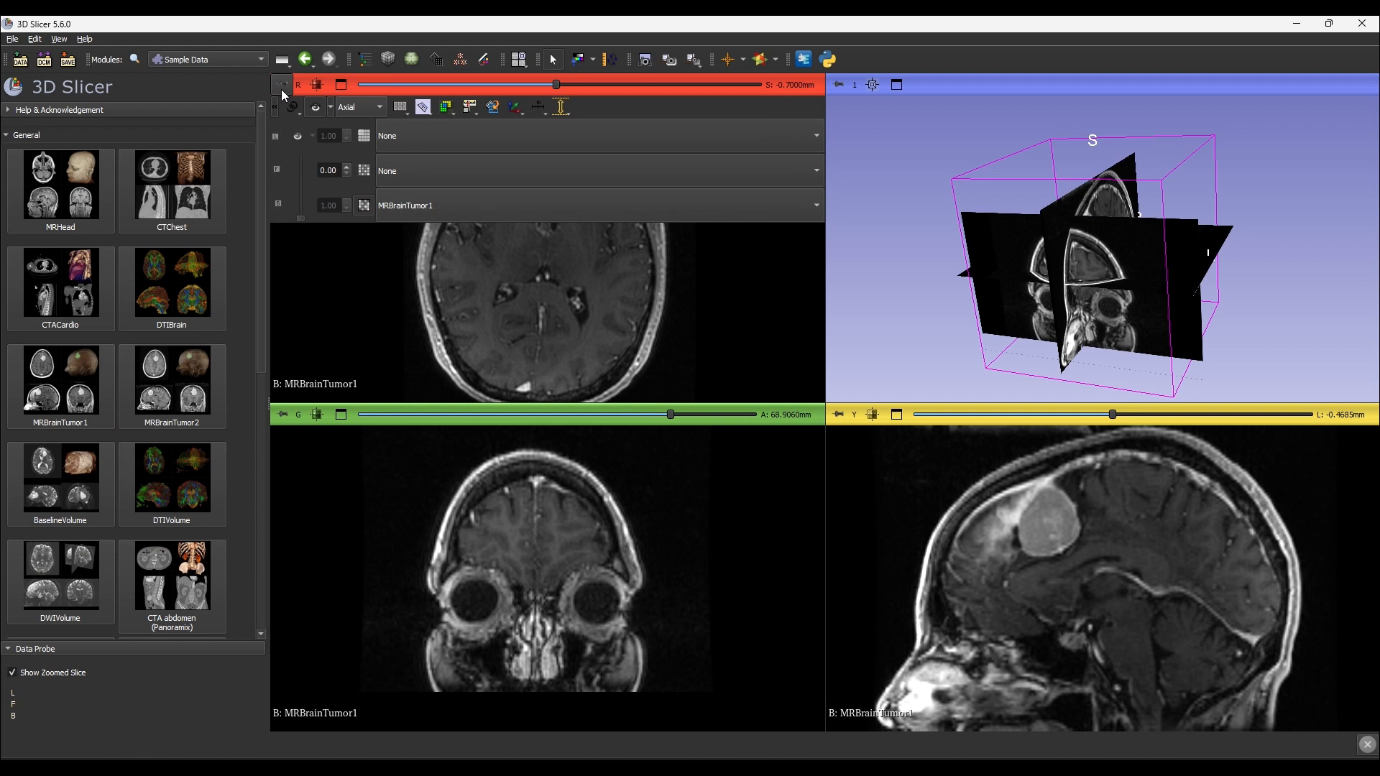
left_click(539, 109)
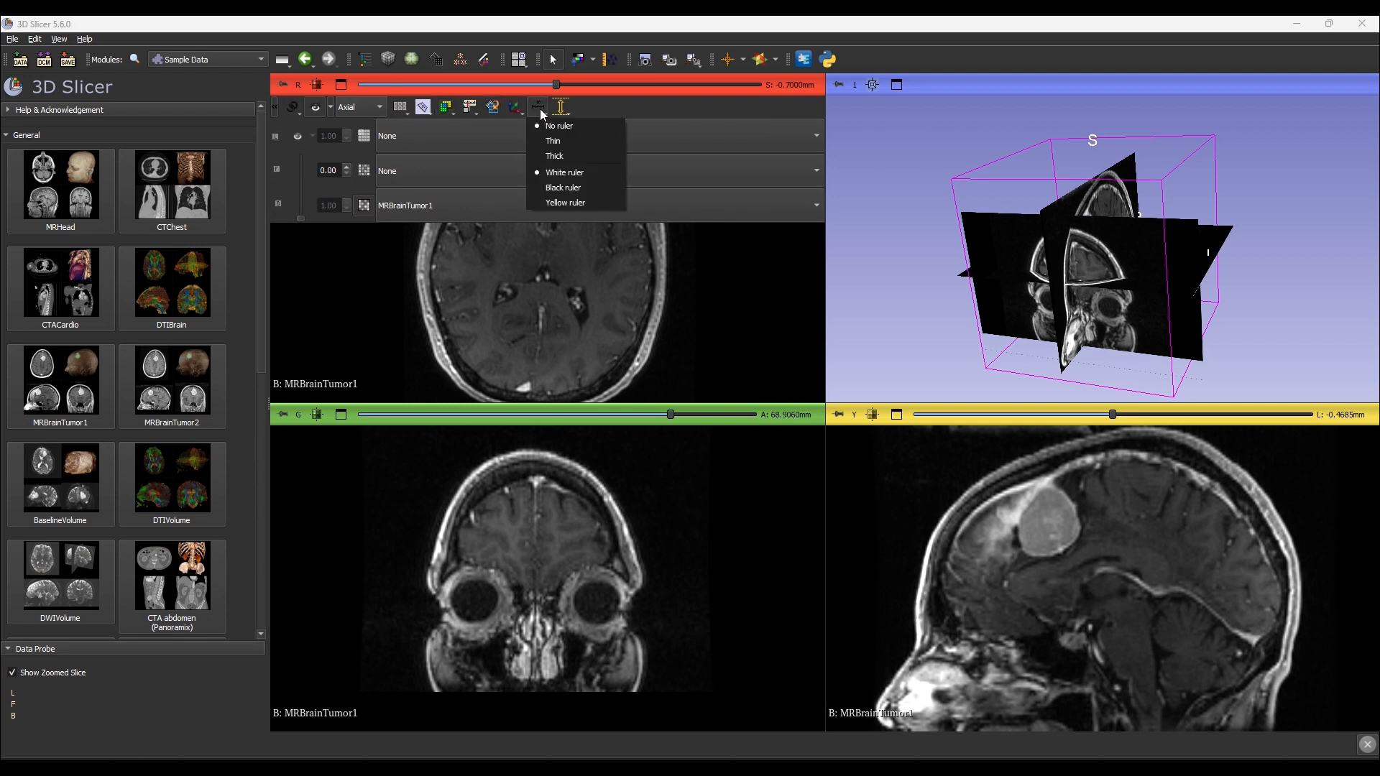
left_click(554, 141)
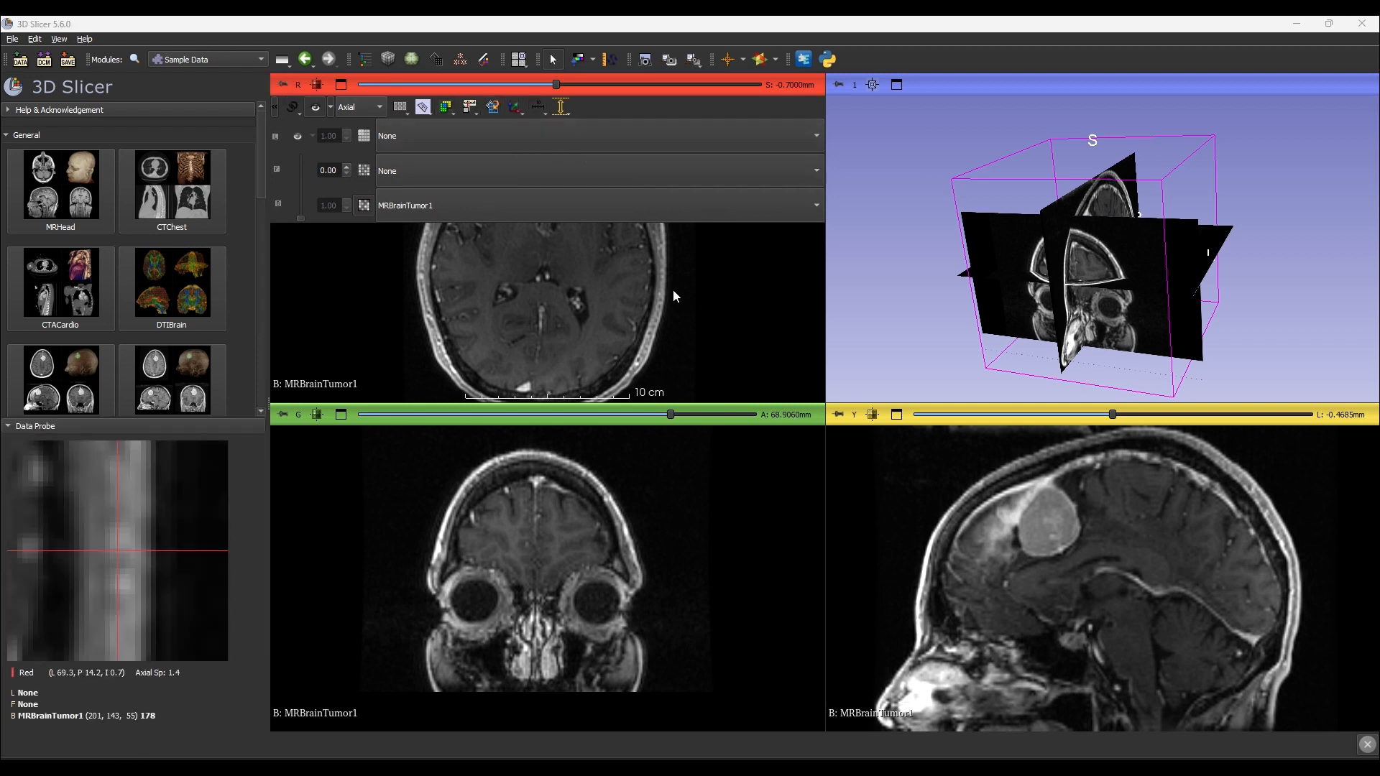
Step: Move the axial slice to about S -7.7 mm, the sagittal to about L -4.2 mm and the coronal to about A -16.4 mm
scroll(636, 330, "down", 5)
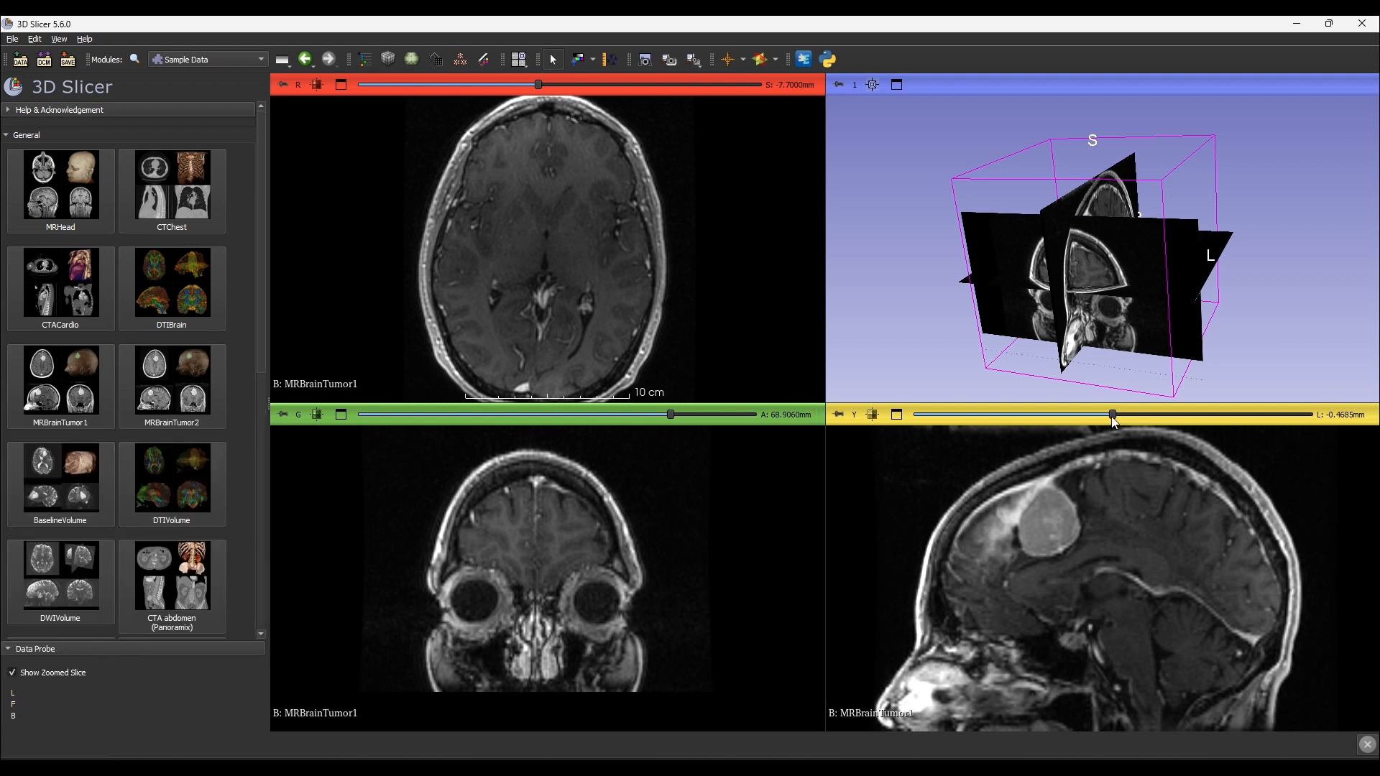
left_click_drag(1112, 416, 1107, 416)
left_click_drag(672, 419, 528, 424)
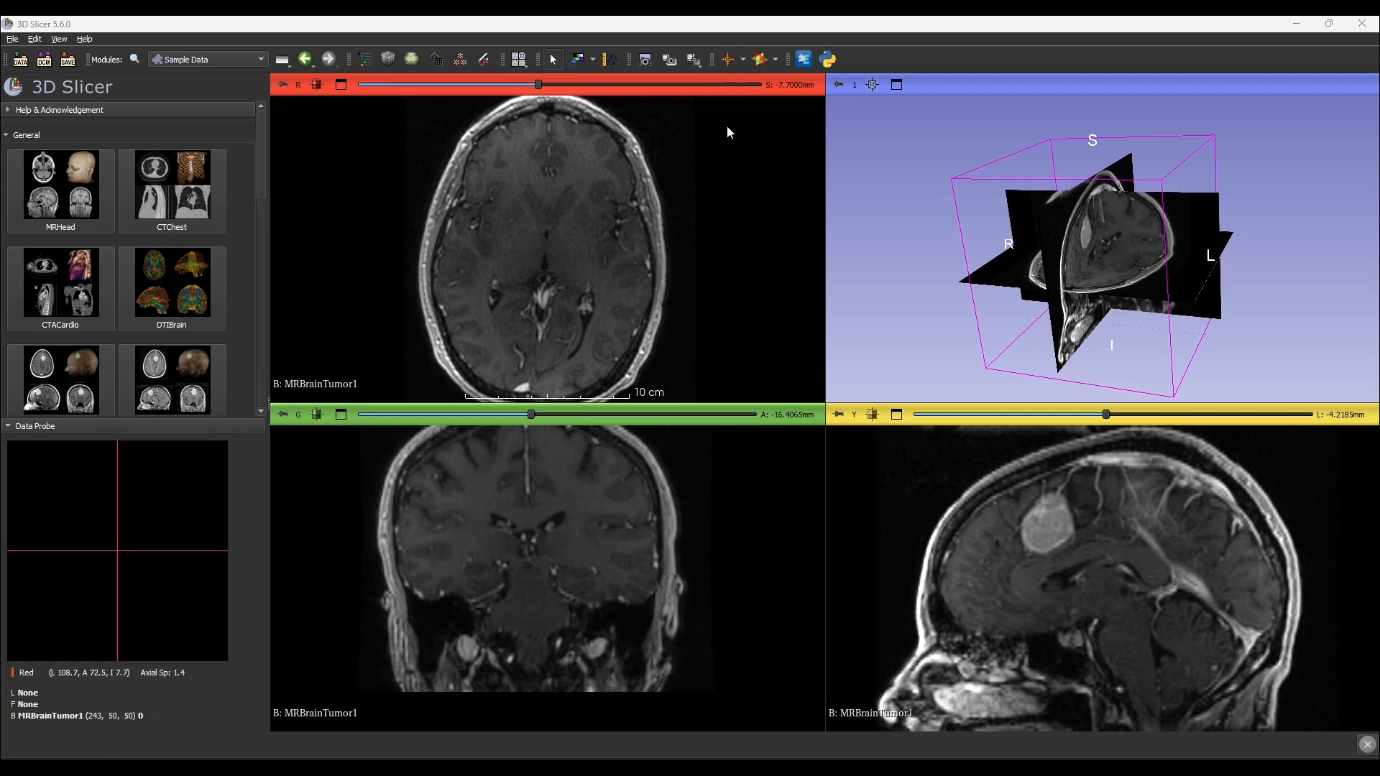
Step: Turn on the crosshair and move the axial slice to about S -6.3 mm
left_click(730, 63)
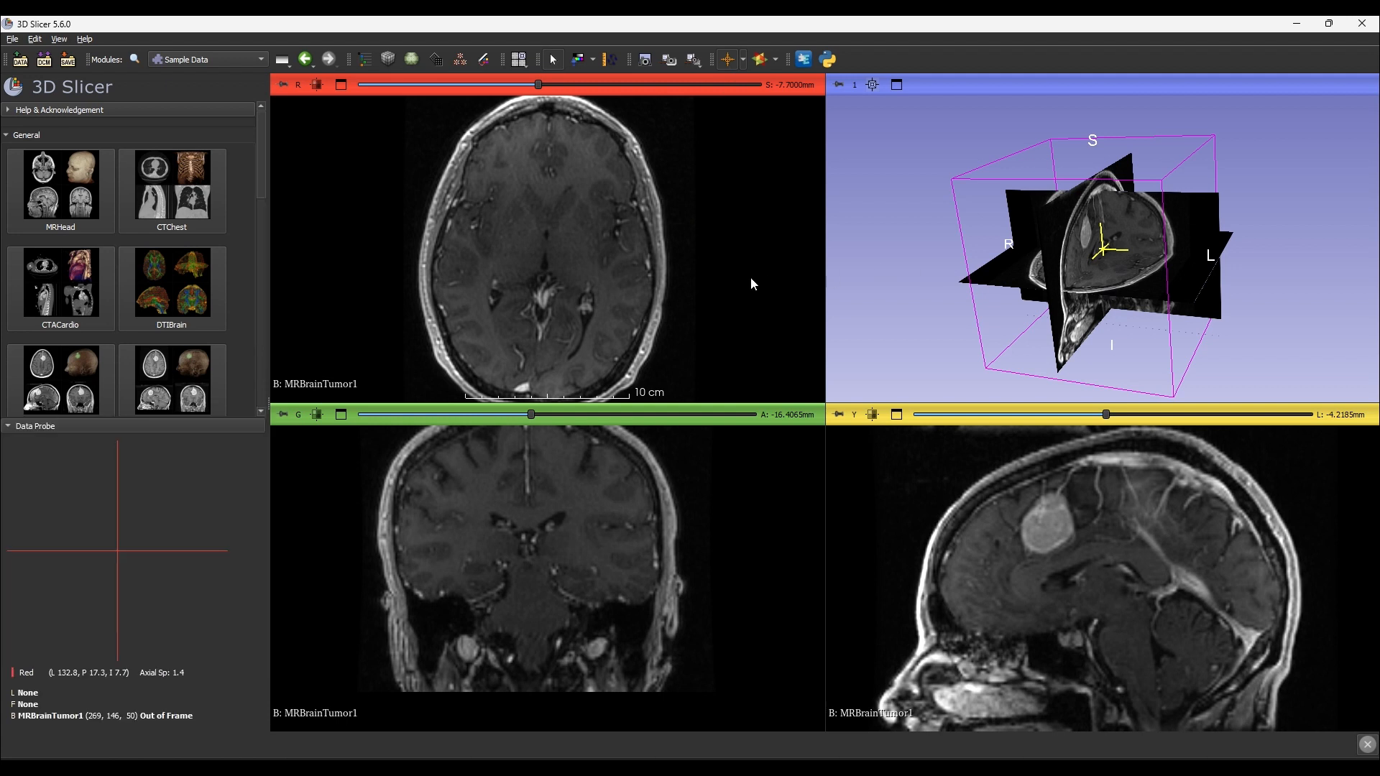
scroll(530, 302, "down", 2)
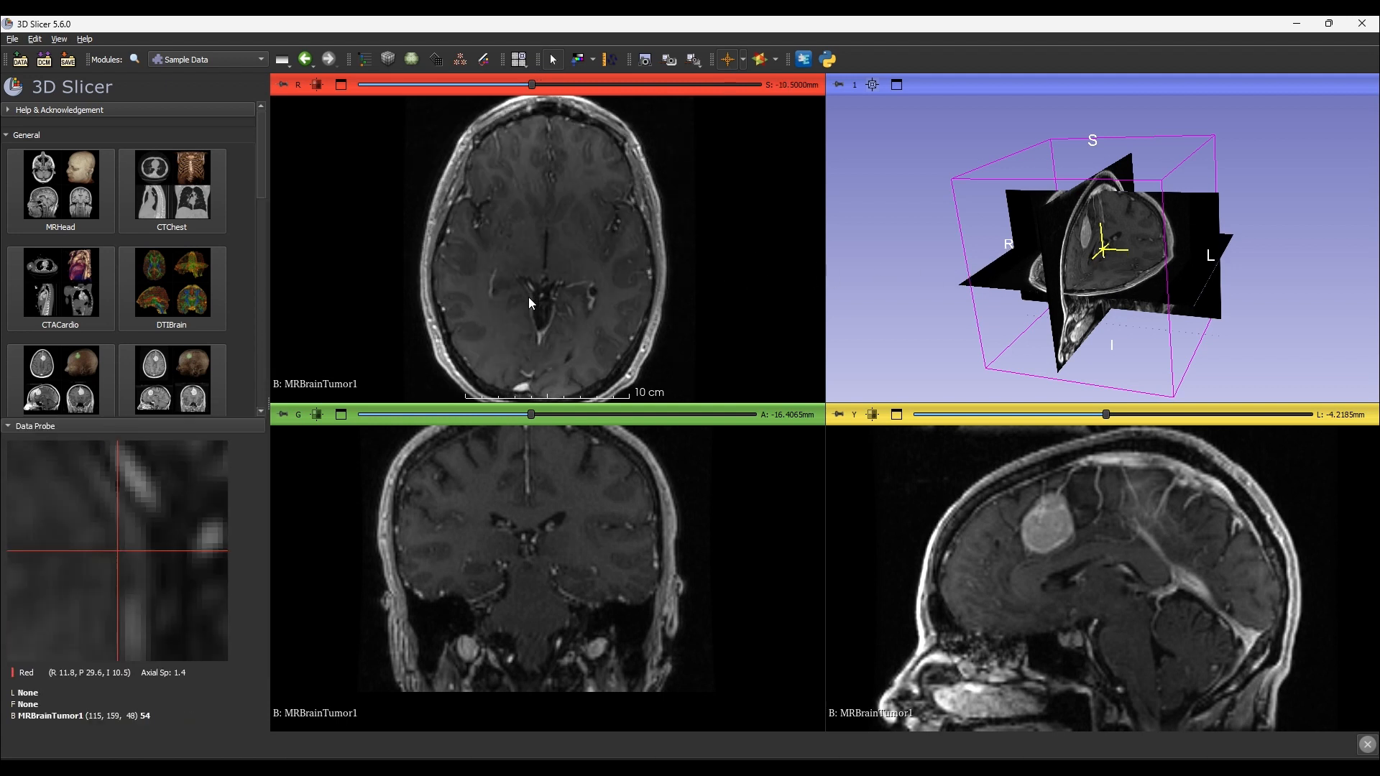
scroll(528, 298, "up", 3)
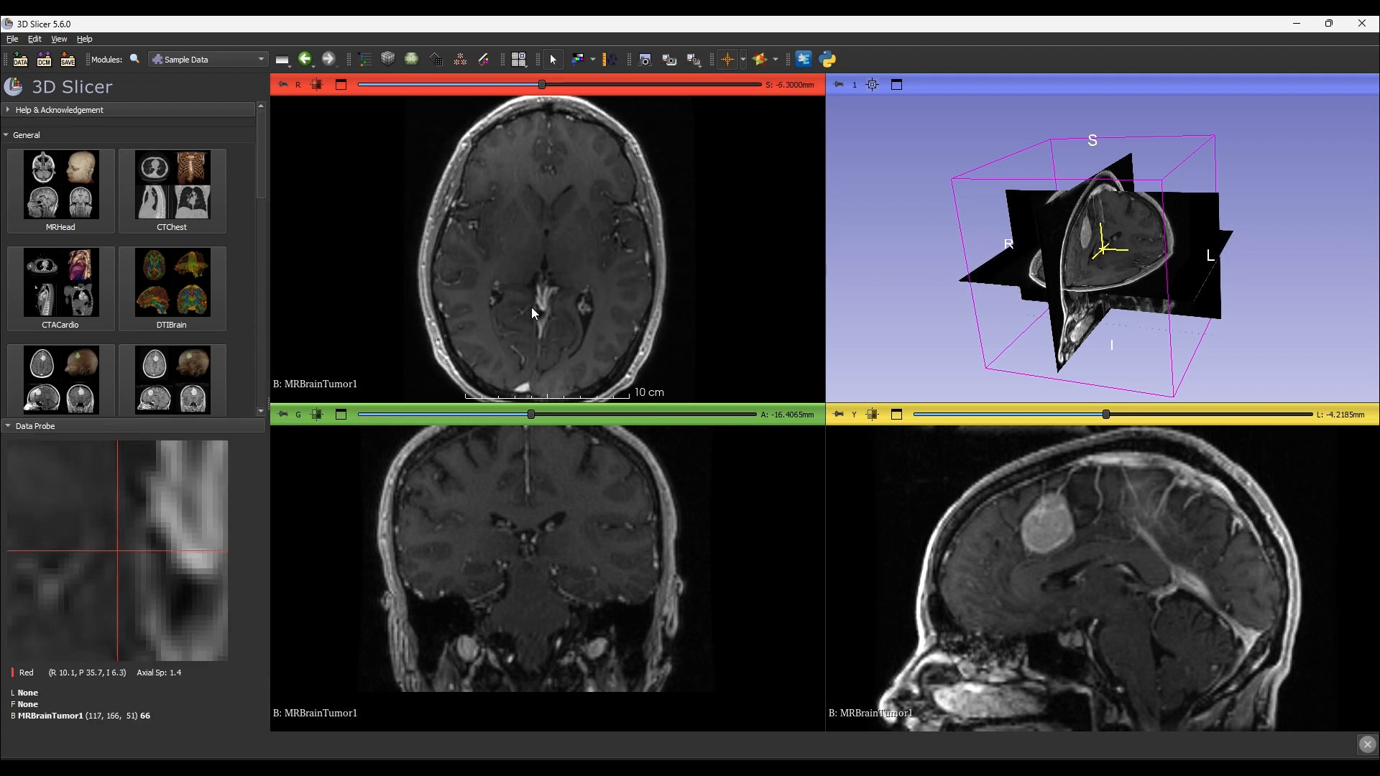
Step: Move the axial slice to about S 0.7 mm with the crosshair shown
scroll(531, 308, "up", 6)
scroll(533, 312, "down", 1)
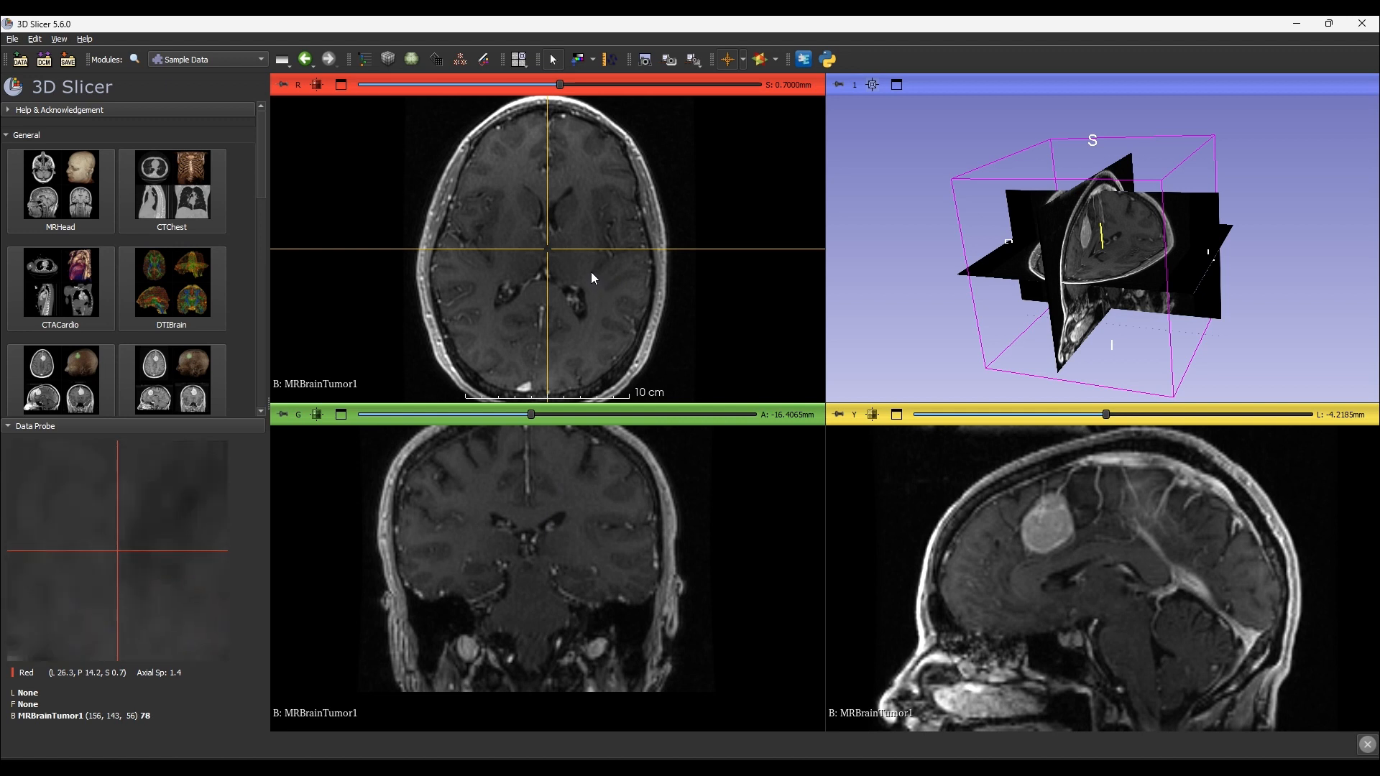
middle_click_drag(591, 272, 557, 269)
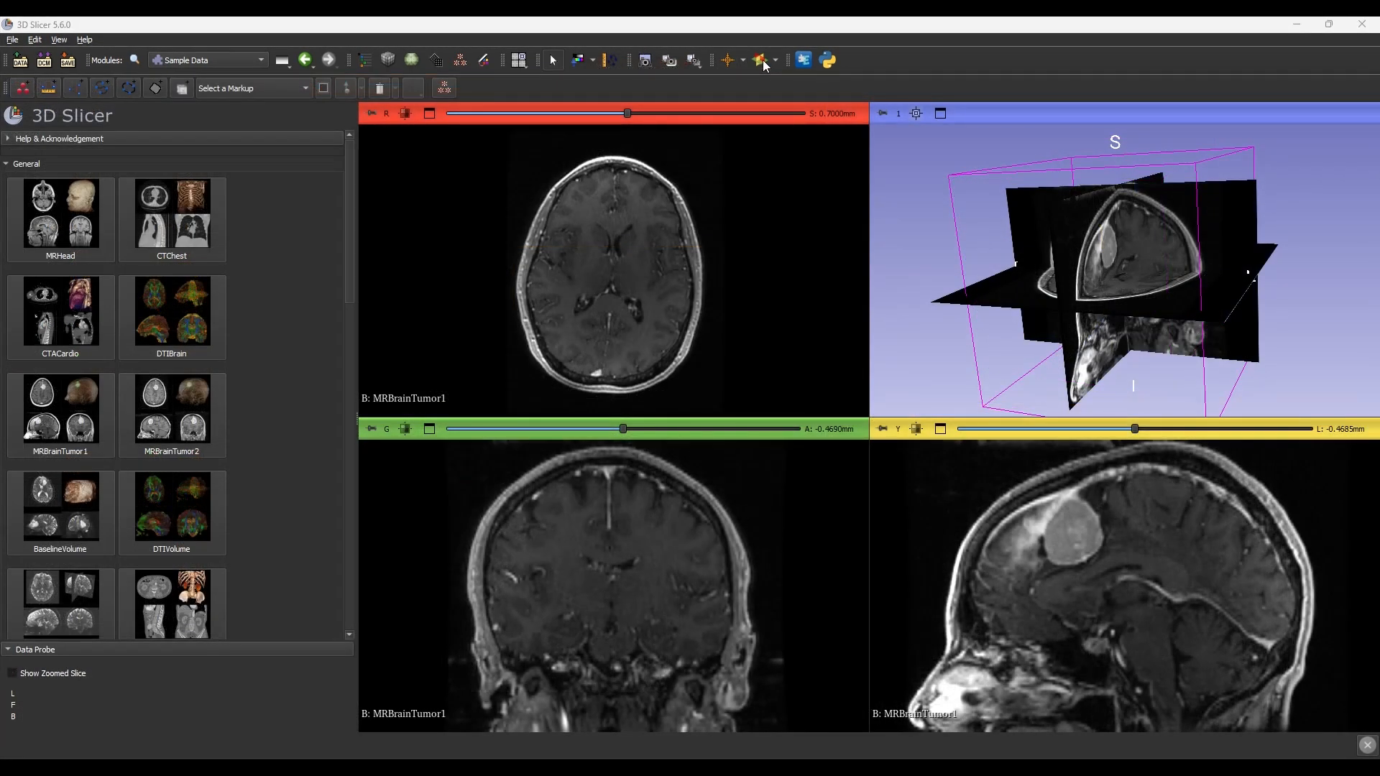
Step: Turn on slice intersections across the slice views and move the axial slice to about S -4.9 mm
left_click(761, 67)
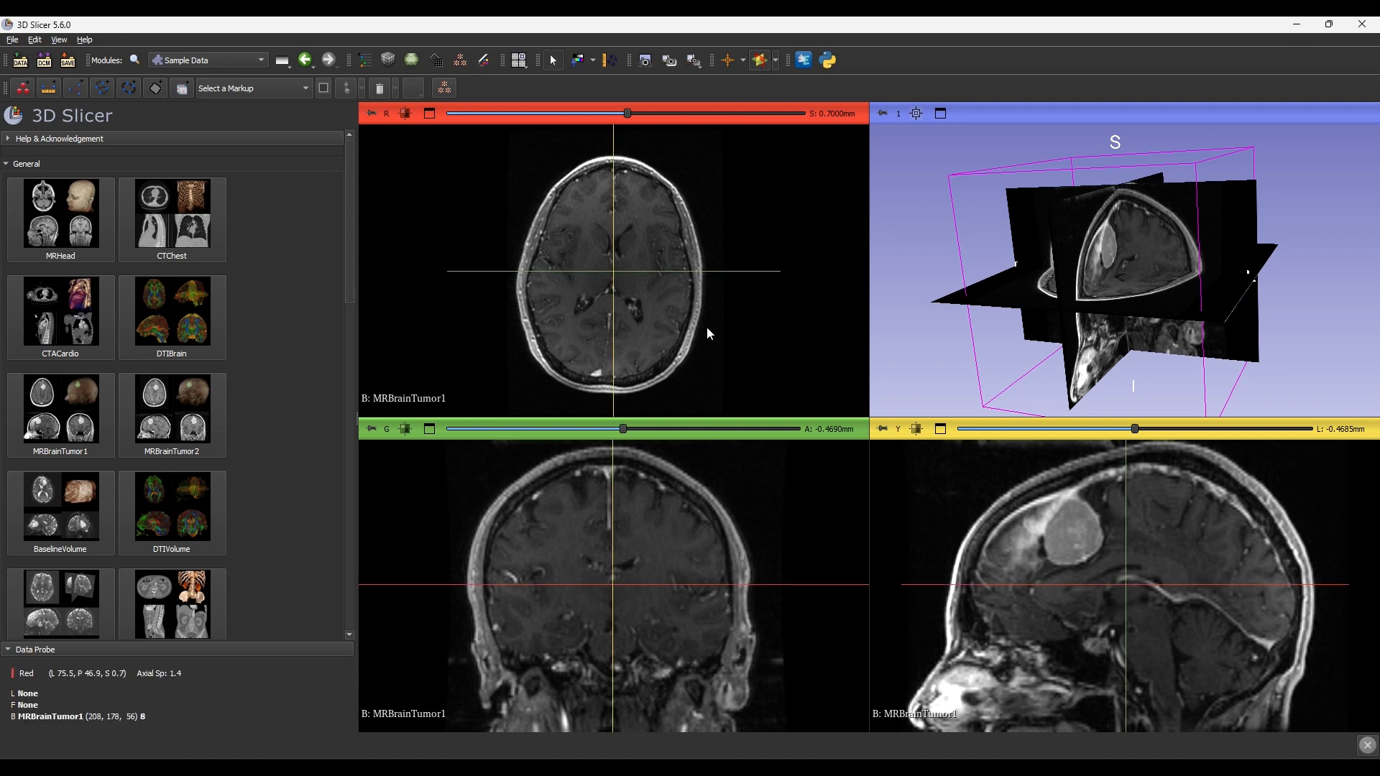
scroll(680, 308, "down", 8)
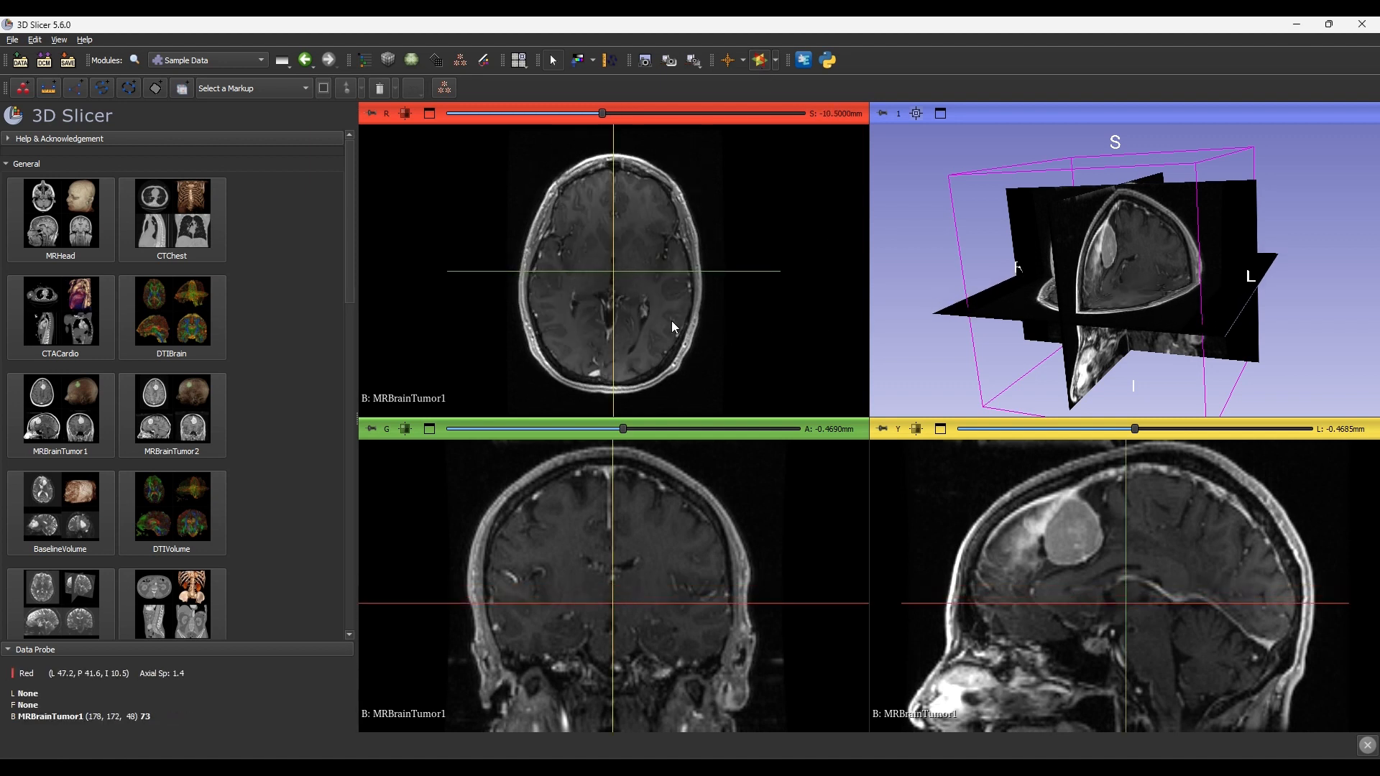
scroll(671, 324, "down", 10)
scroll(672, 329, "up", 9)
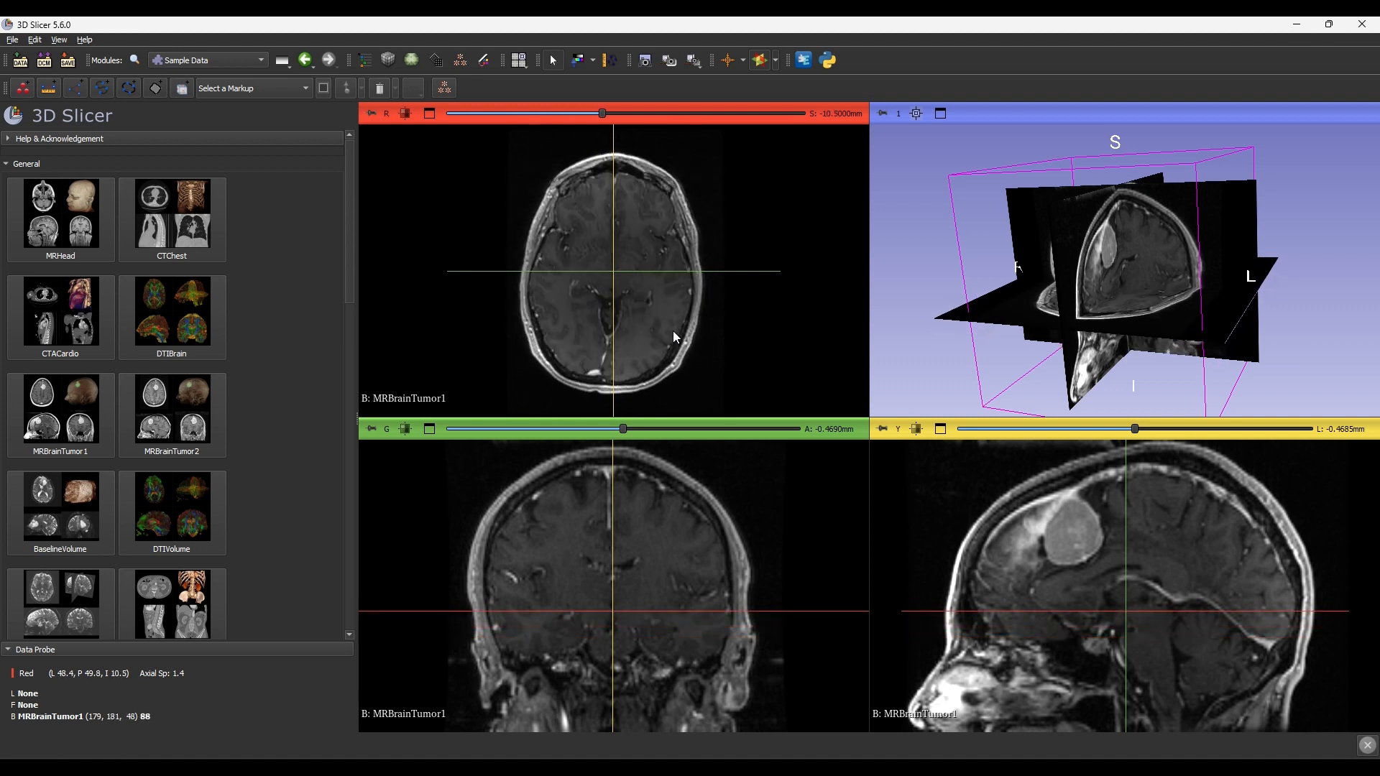
scroll(673, 331, "up", 4)
Step: Browse the coronal slices back to about A -23.9 mm, ending at about A -7.0 mm
scroll(680, 583, "down", 17)
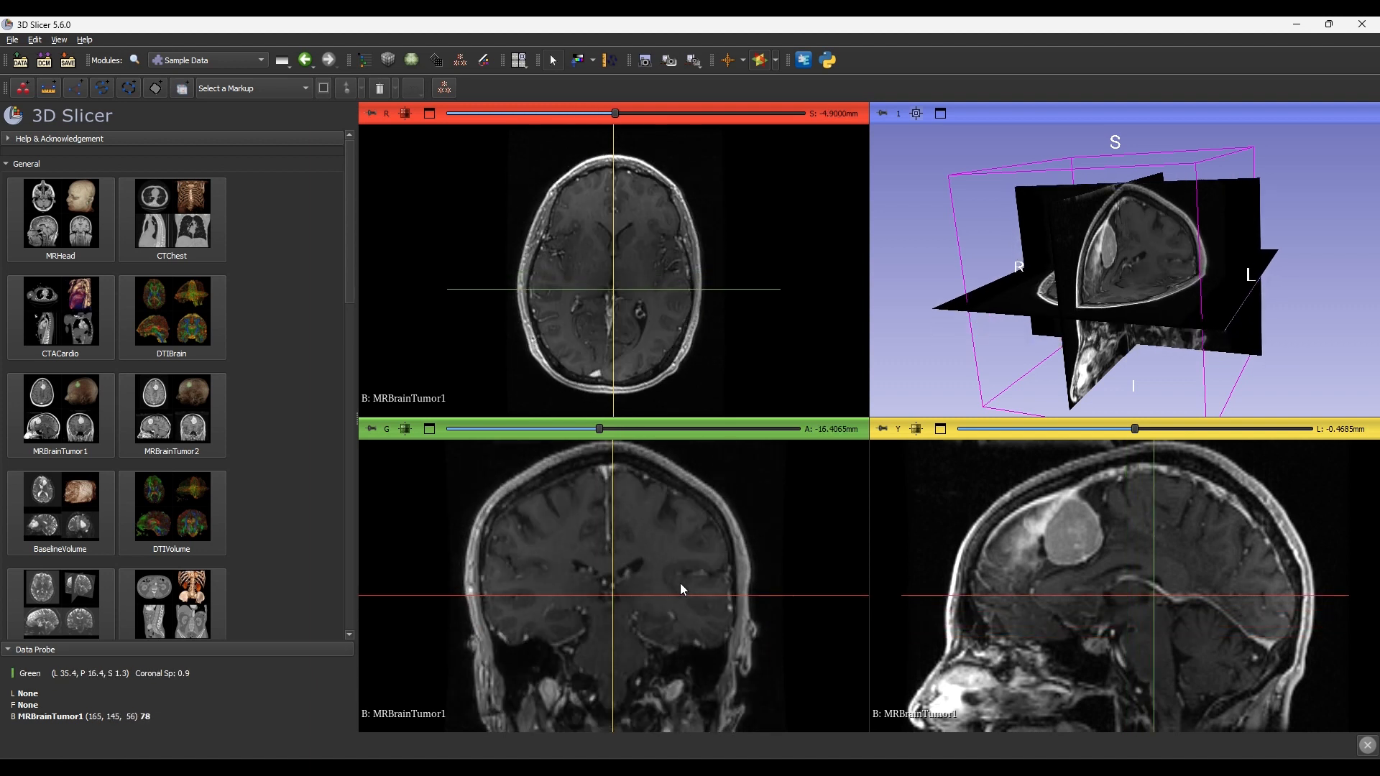
scroll(680, 583, "down", 8)
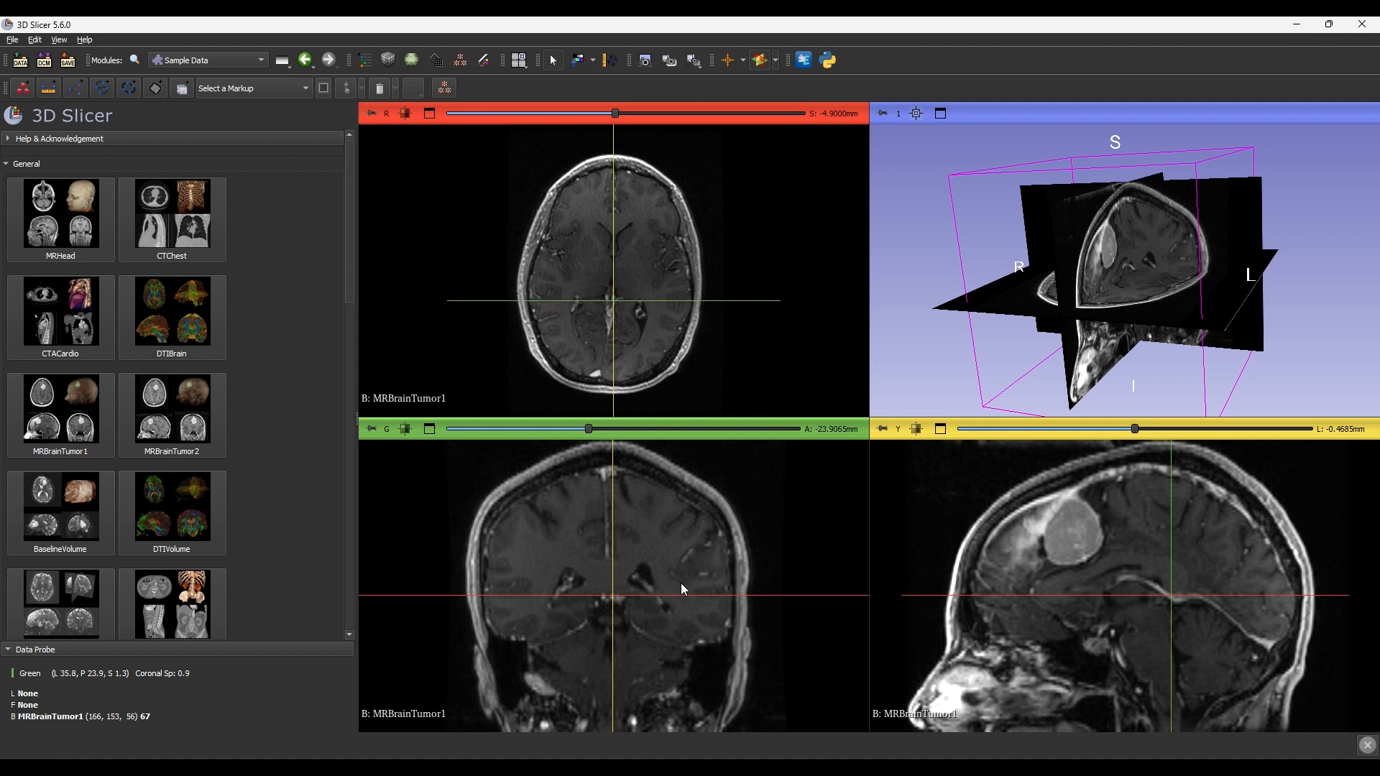
scroll(680, 583, "up", 18)
Step: Browse the sagittal slices to about L -6.1 mm and return to about L -0.5 mm to follow the intersection lines
scroll(1089, 593, "down", 6)
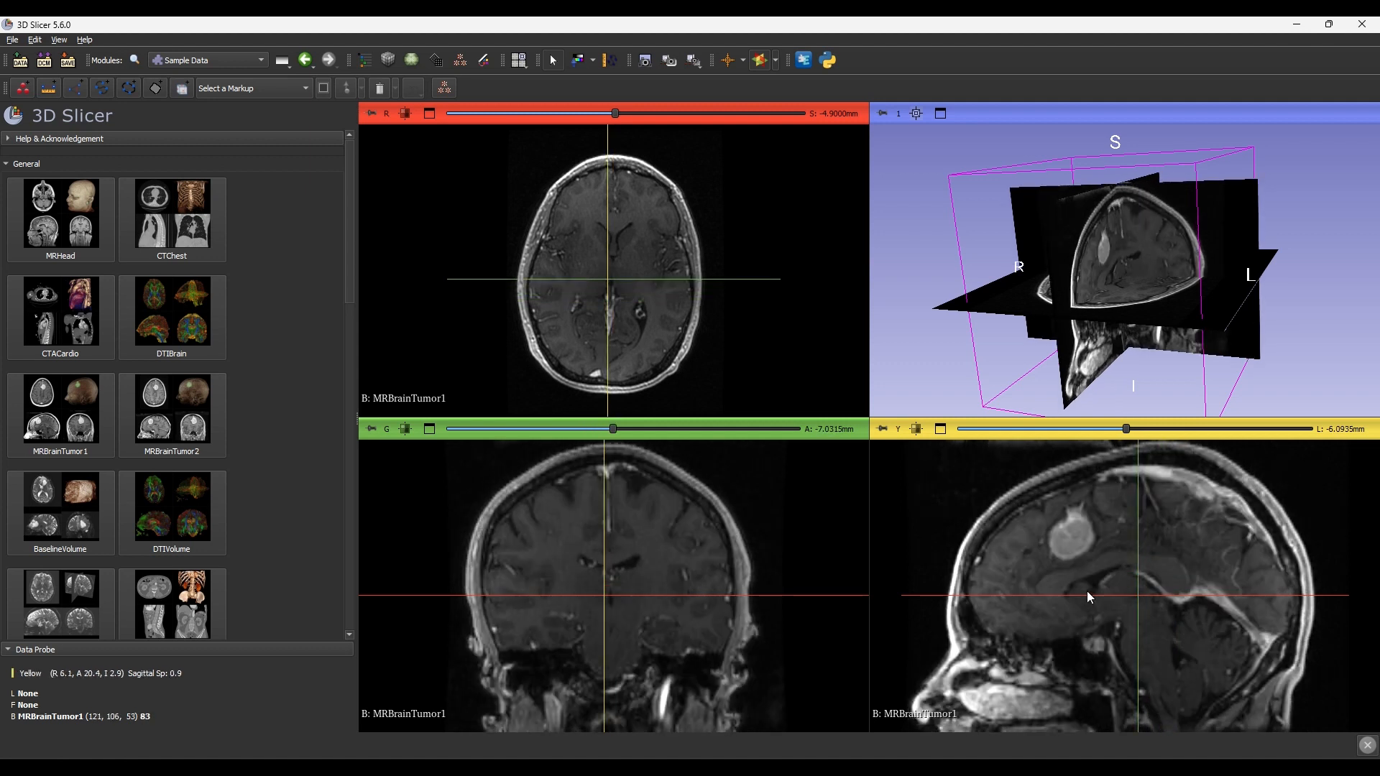
scroll(1087, 593, "down", 1)
scroll(1087, 593, "up", 7)
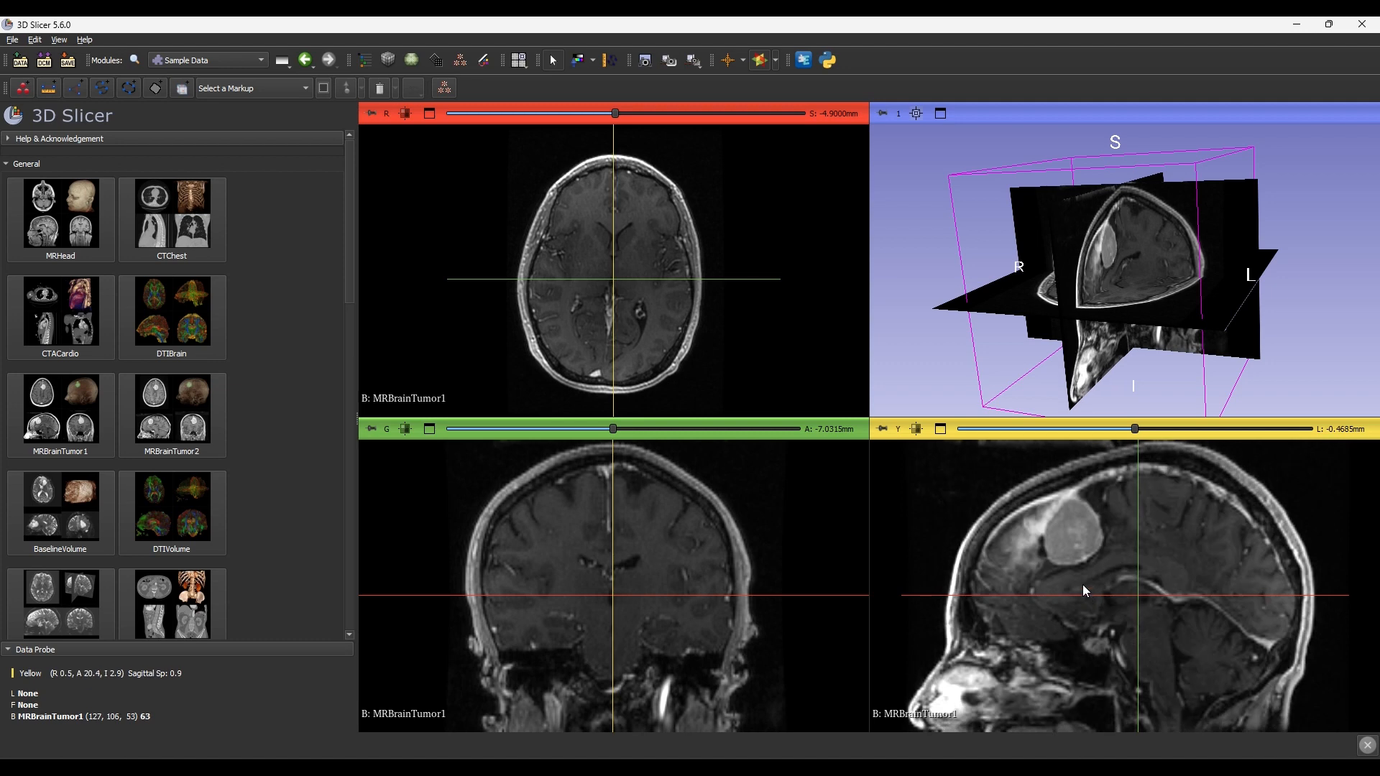